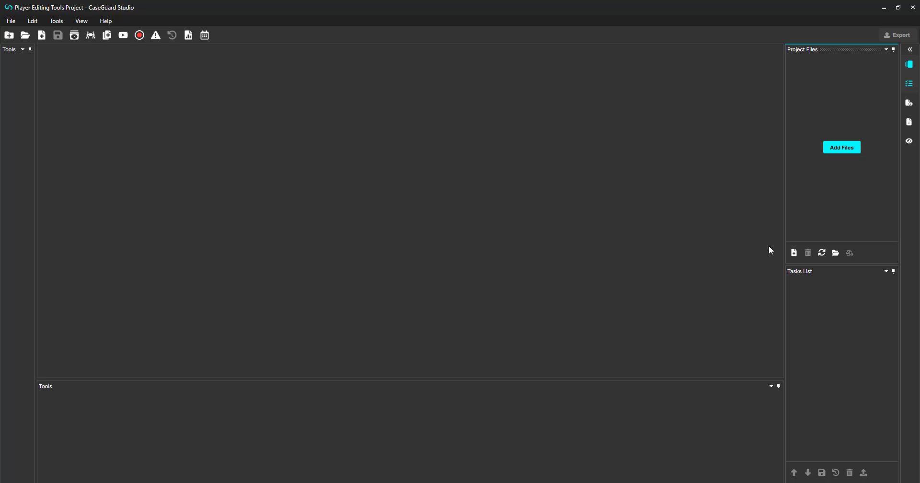
- Add the video file Dancers On The Street.mp4 to the project
click(829, 146)
click(415, 188)
click(387, 249)
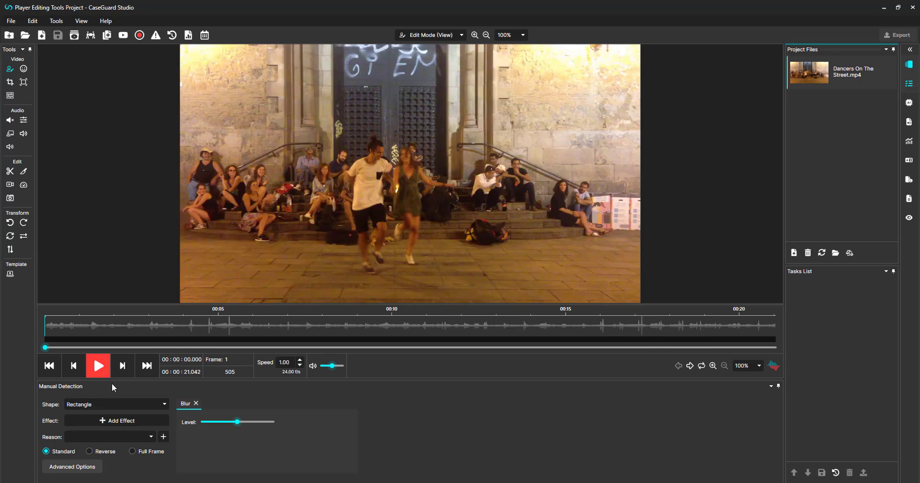
- Play the video for about a second, pause it, and advance frame by frame to frame 38
key(space)
key(space)
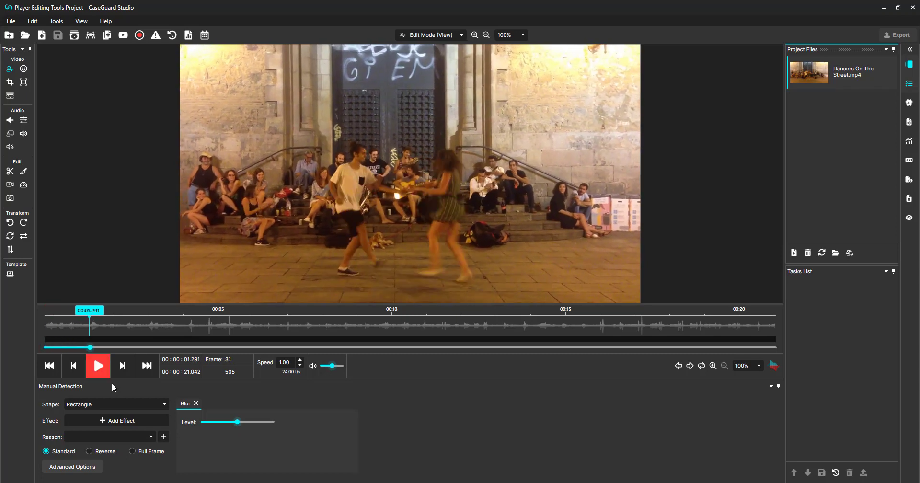
key(Right)
key(Right)
key(Right)
key(Right)
key(Right)
key(Right)
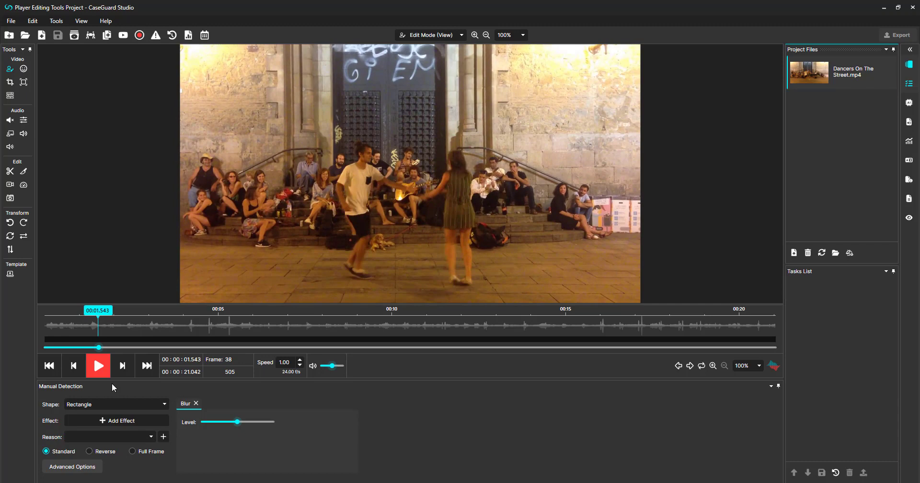
- Step the video back frame by frame to frame 31, at 00:01.251
key(Left)
key(Left)
key(Left)
key(Left)
key(Left)
key(Left)
key(Left)
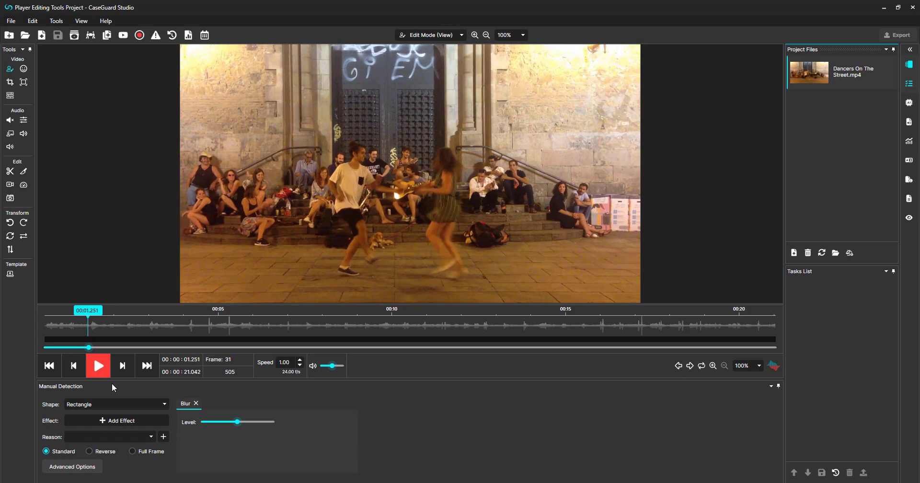
- Skip the playhead ahead to 00:02.918 and back, and ahead to 00:04.251 and back to 00:01.251
key(bracketright)
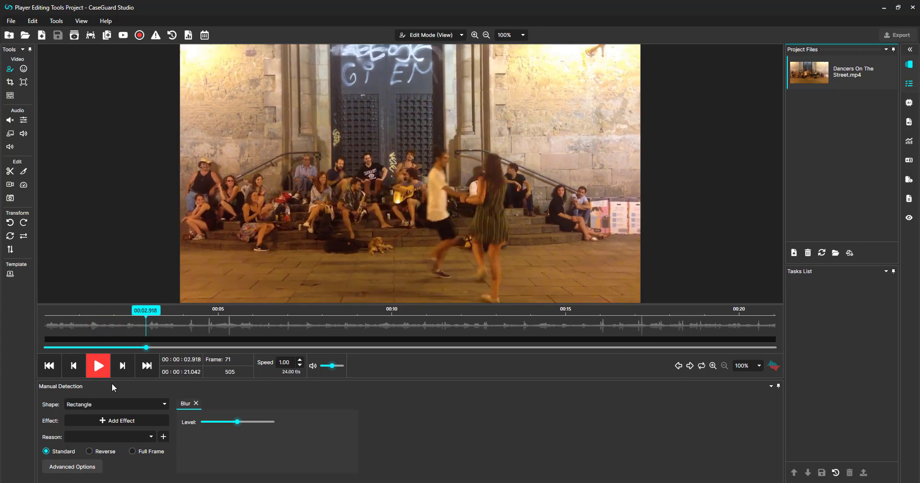
key(bracketleft)
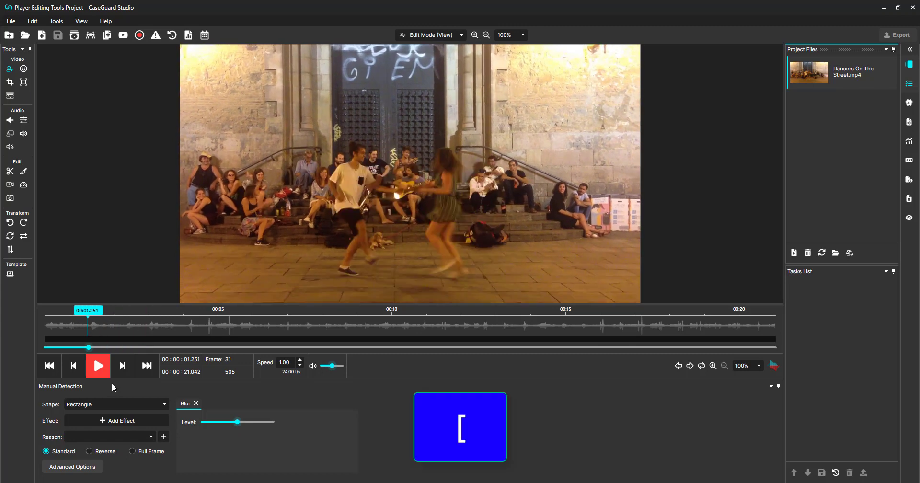
key(Up)
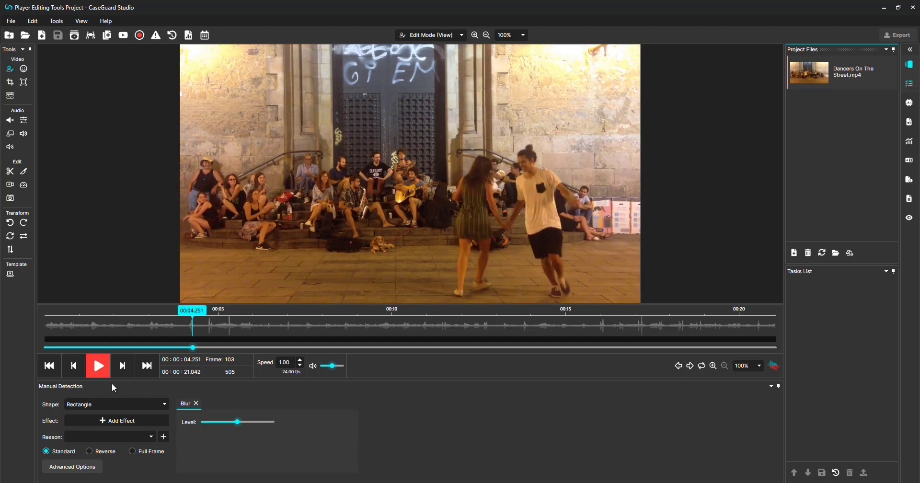
key(Down)
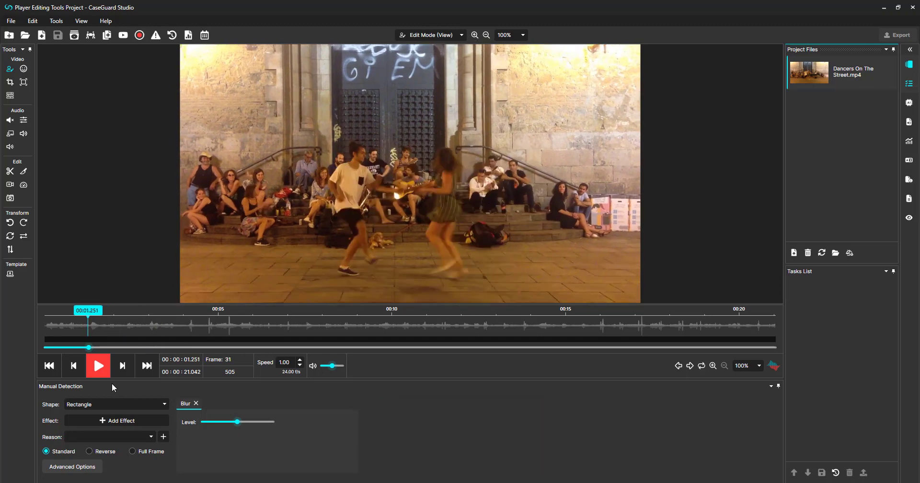
- Raise the playback speed to 1.20 and reset it to 1.00
key(shift+q)
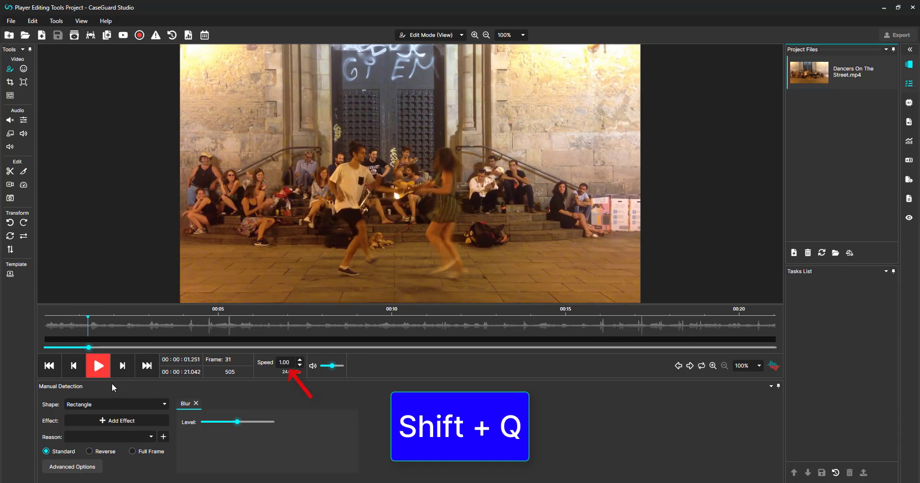
key(shift+q)
key(shift+q)
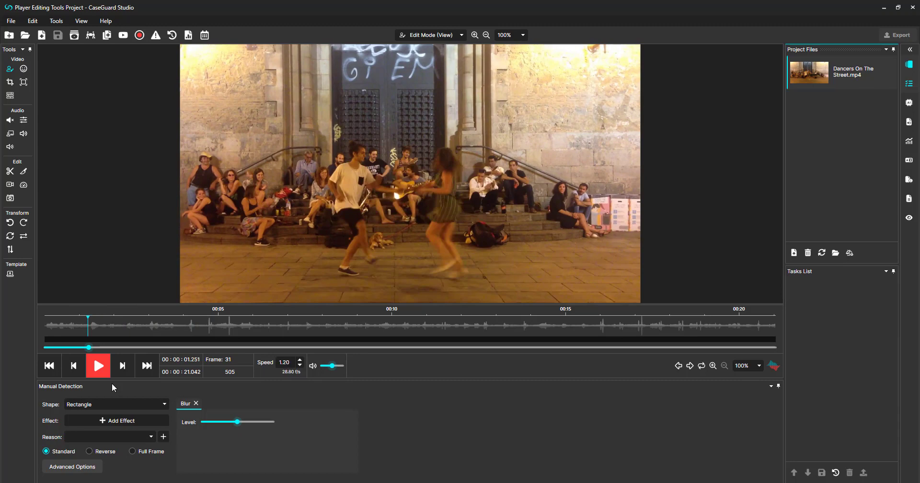
key(shift+s)
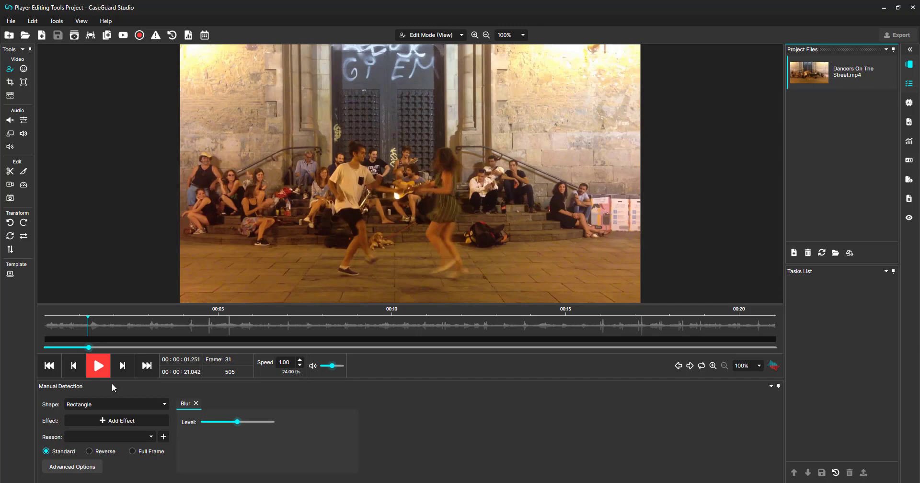
- Cut the media segment from 00:00.00 to 00:03.00 by entering its times, and reset all effects
click(10, 172)
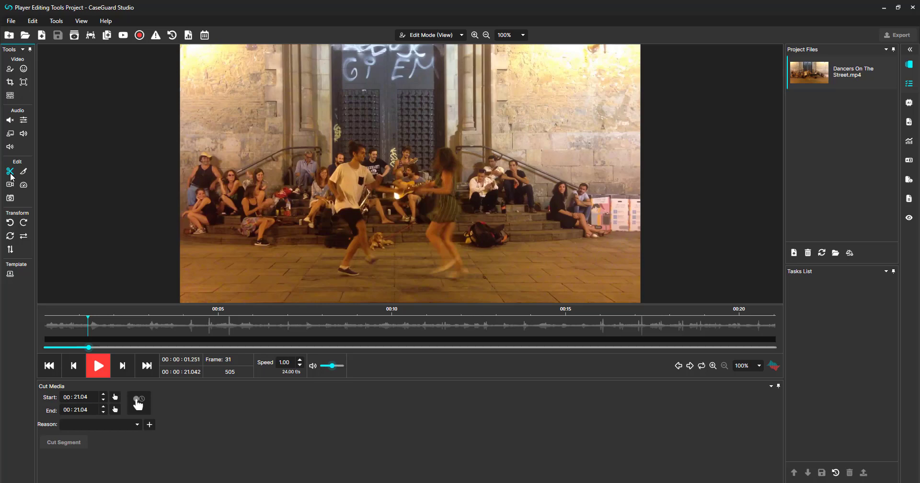
double_click(78, 402)
text(00)
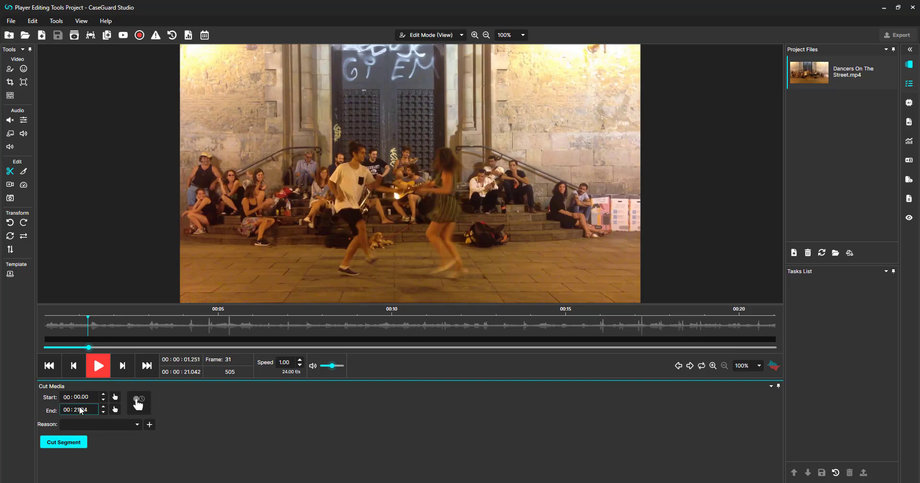
double_click(81, 410)
click(81, 443)
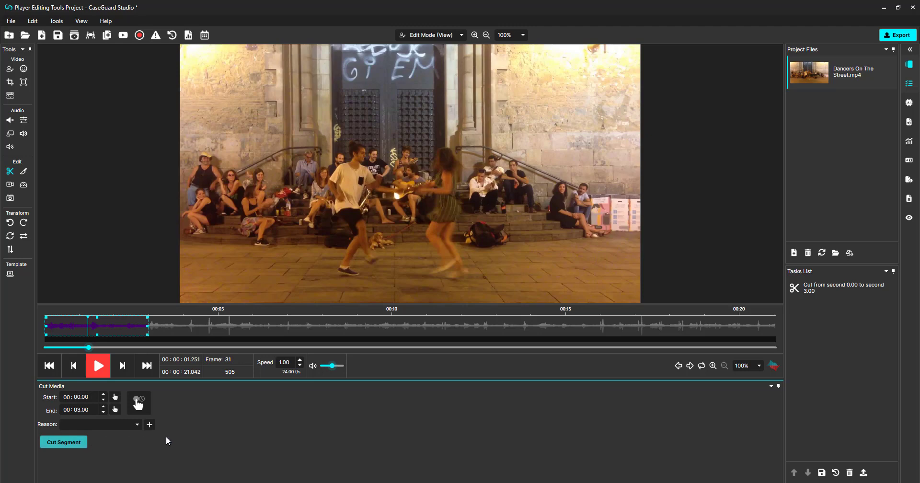
click(701, 365)
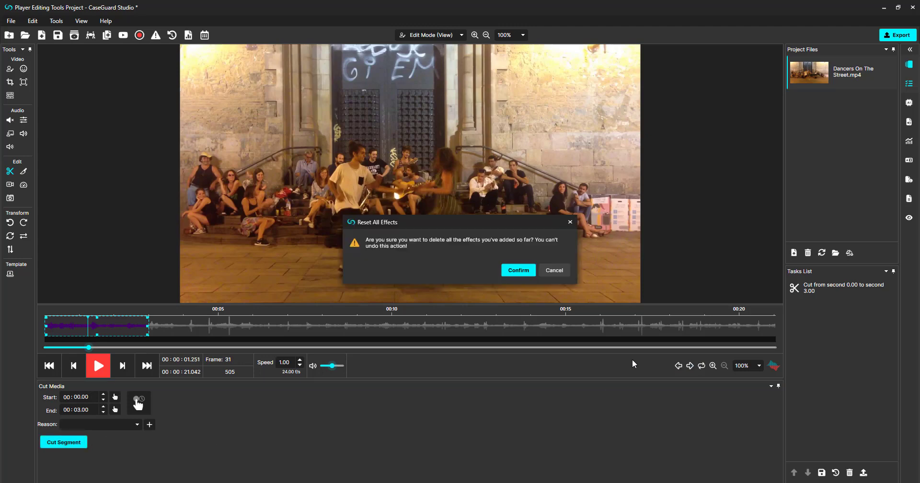
click(520, 270)
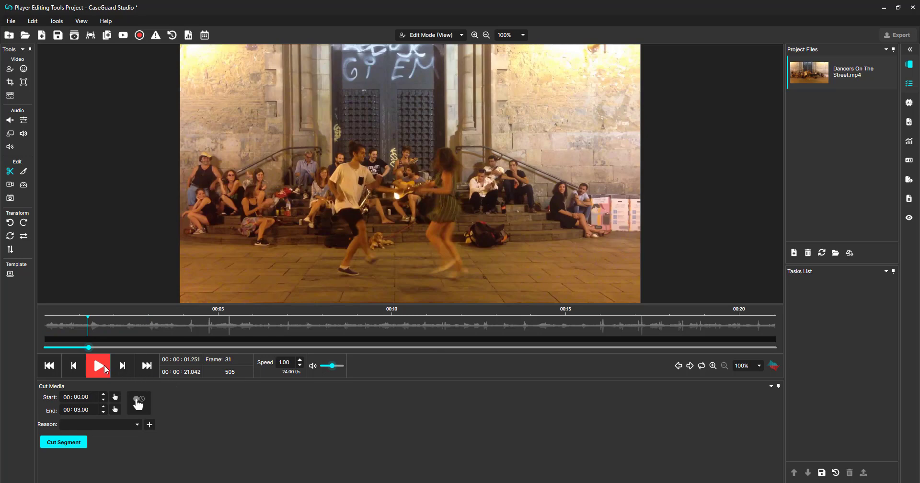
- Capture 00:02.31 as start and 00:06.05 as end during playback, cut that segment, and reset all effects
click(104, 367)
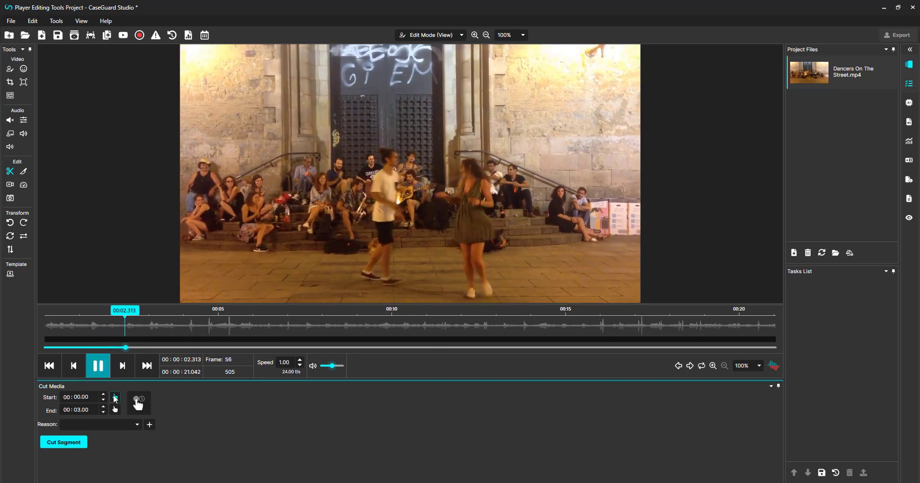
click(115, 397)
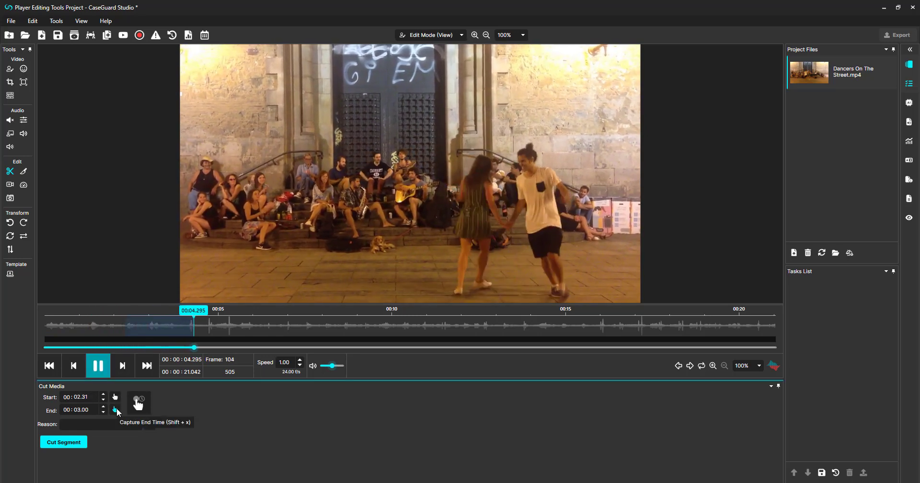
click(115, 410)
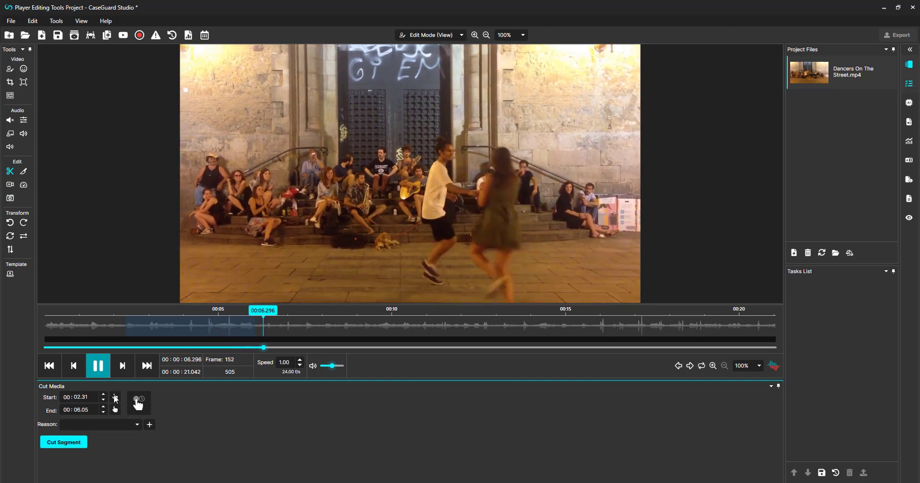
click(98, 365)
click(78, 441)
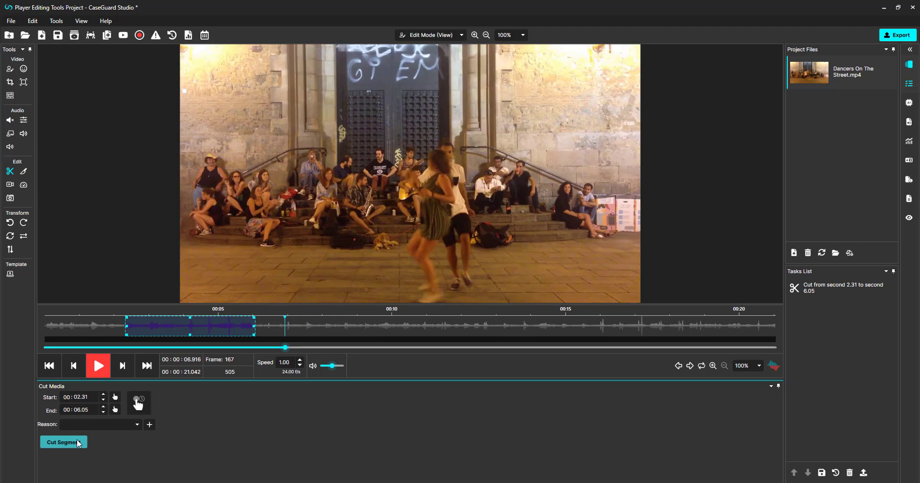
click(702, 366)
click(513, 271)
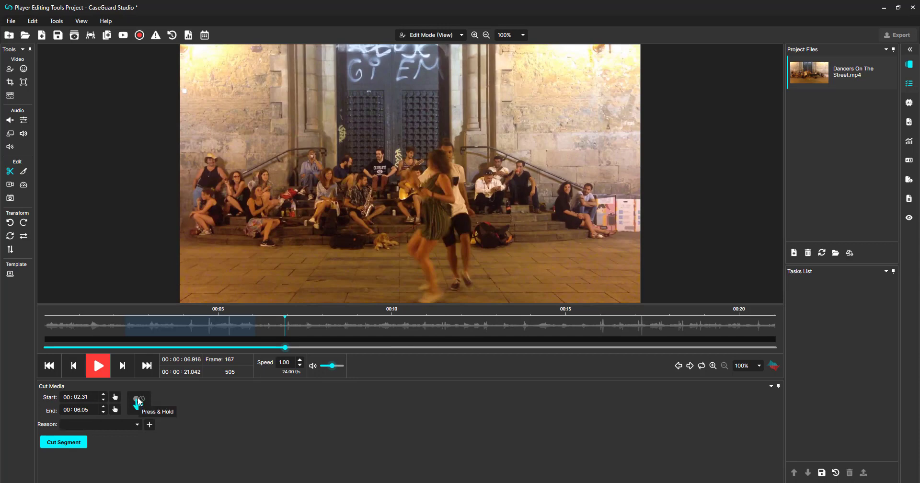
- Capture the range 00:07.41 to 00:10.83 with the hold-to-record control, cut that segment, and reset all effects
drag(139, 401, 138, 405)
click(84, 442)
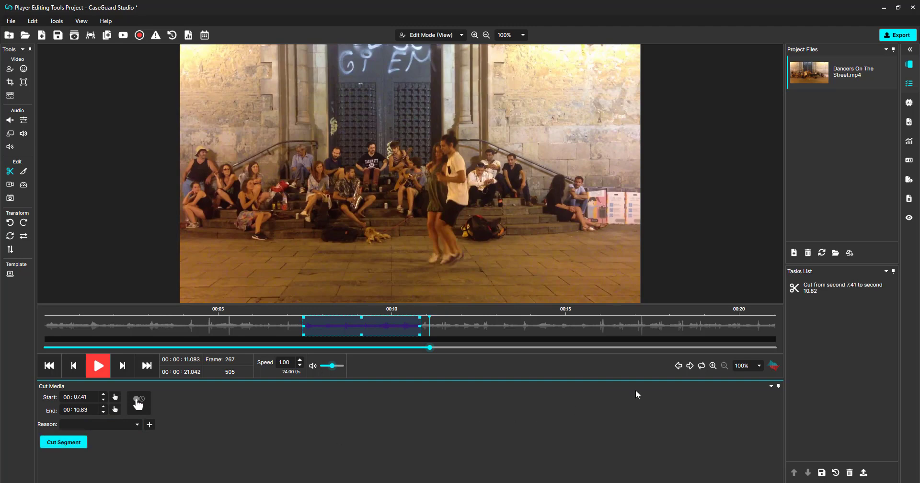
click(702, 366)
click(522, 271)
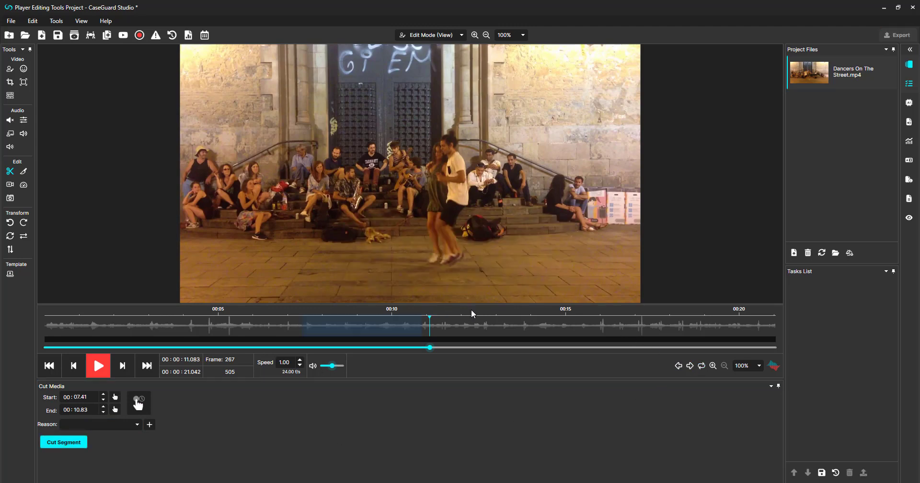
- Capture the range 00:12.18 to 00:15.33 while the video plays, cut that segment, and reset all effects
key(space)
key(shift+z)
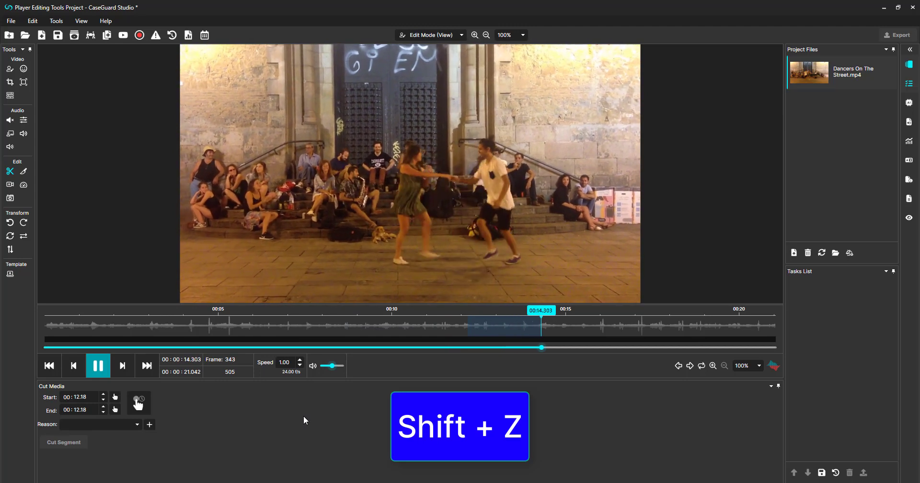
key(shift+x)
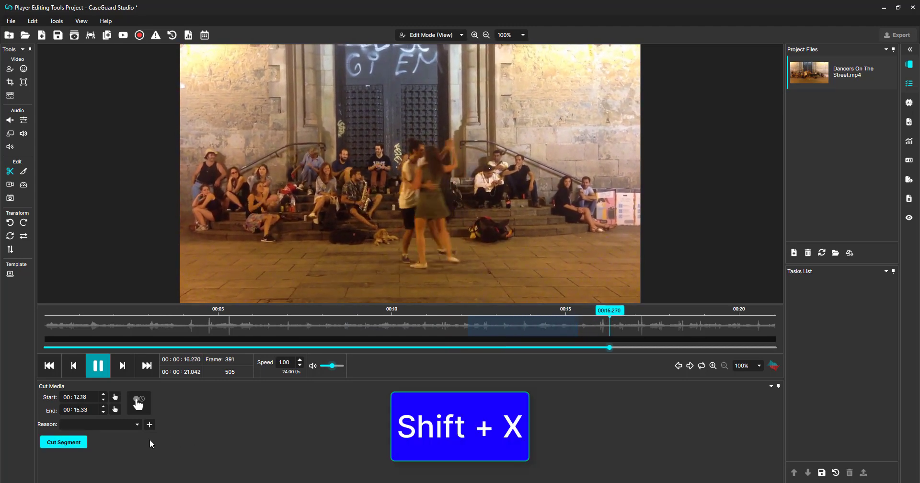
click(77, 442)
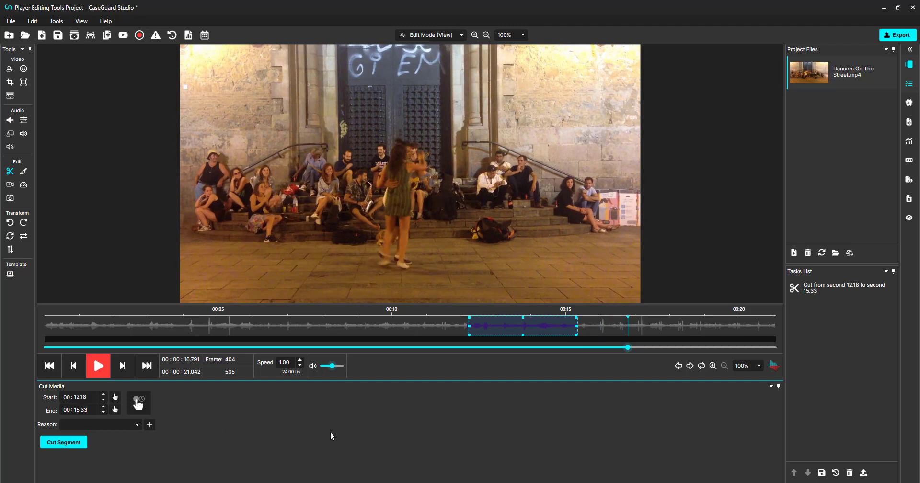
click(701, 365)
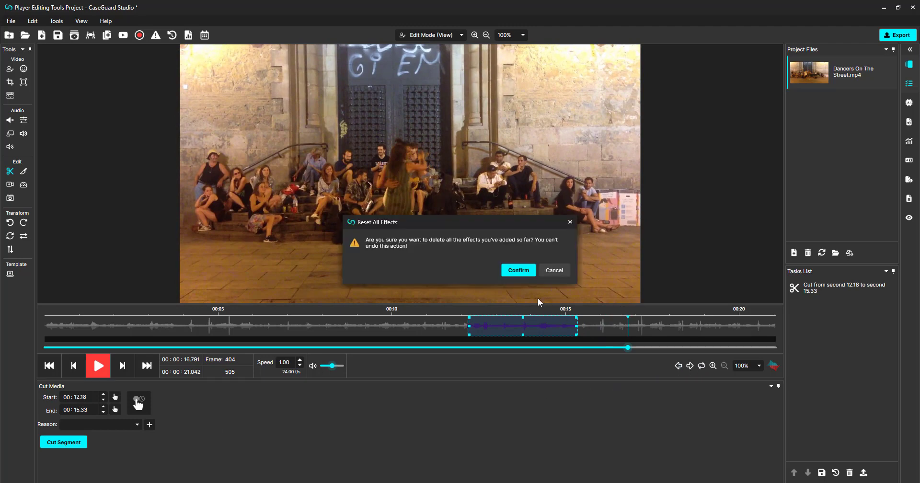
click(525, 271)
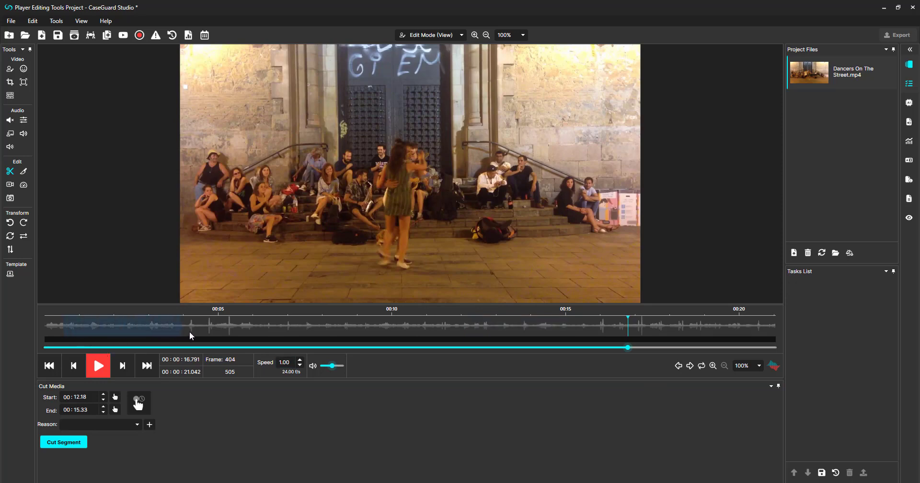
- Mark the range from 00:00.54 to 00:04.87 on the waveform and cut it as a segment
drag(189, 332, 213, 329)
click(82, 441)
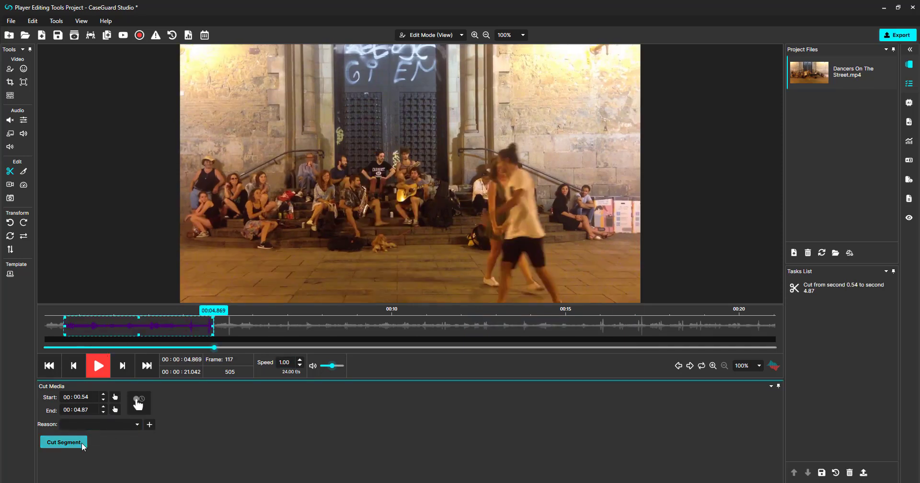
- Export the cut clip as Dancers On The Street_Redacted.mp4 and play the exported video
click(894, 36)
click(569, 311)
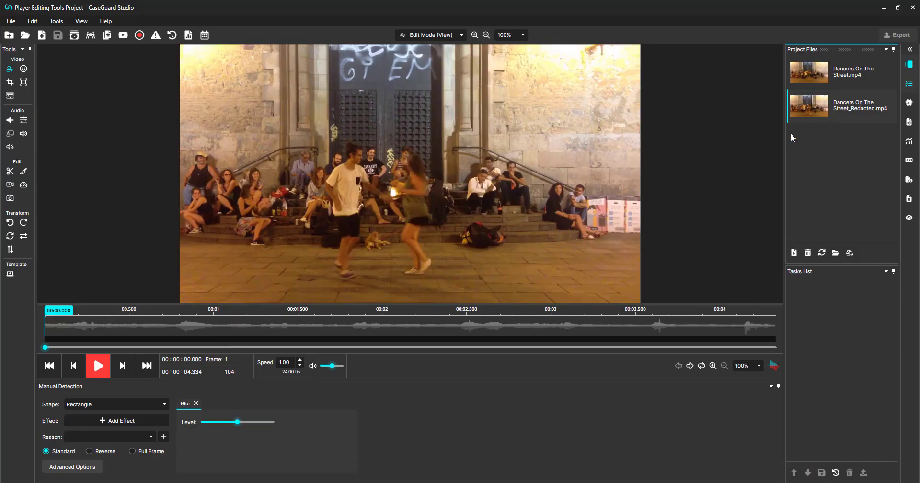
click(99, 366)
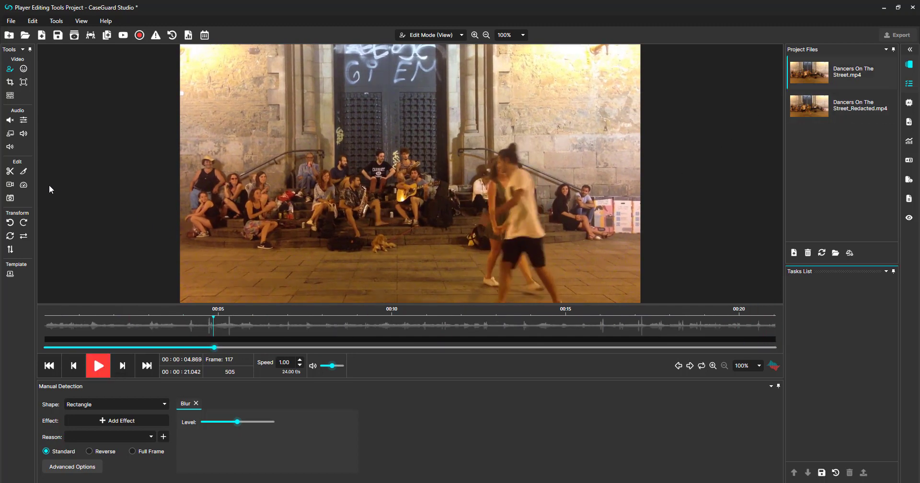
- Drop the segment from 00:05.59 to 00:08.96 of Dancers On The Street.mp4, capturing both times during playback
click(25, 171)
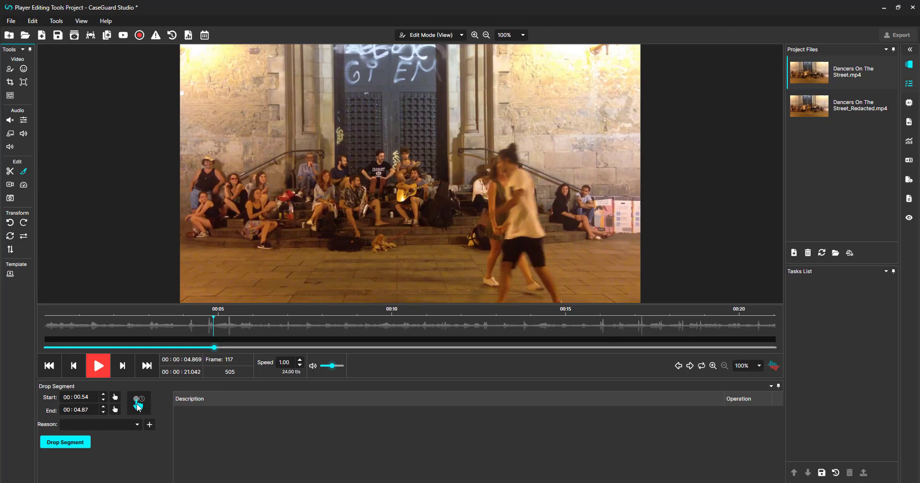
click(99, 366)
click(114, 397)
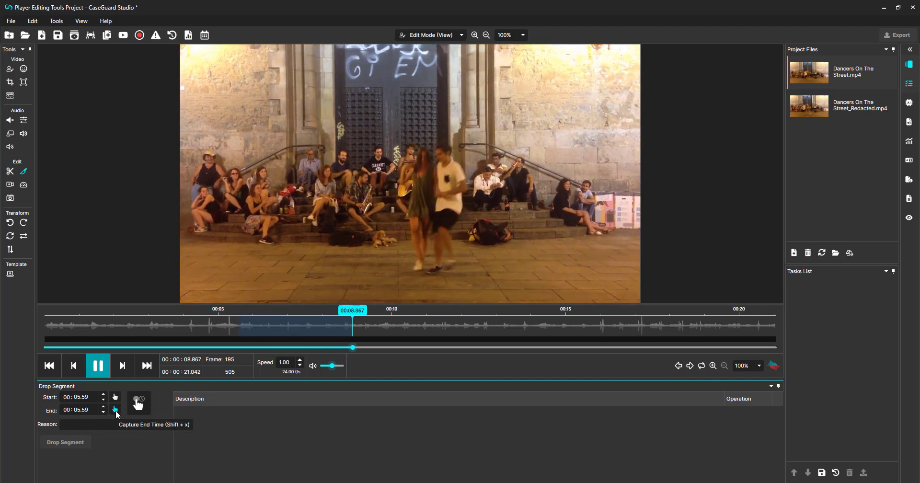
click(115, 409)
key(space)
click(73, 444)
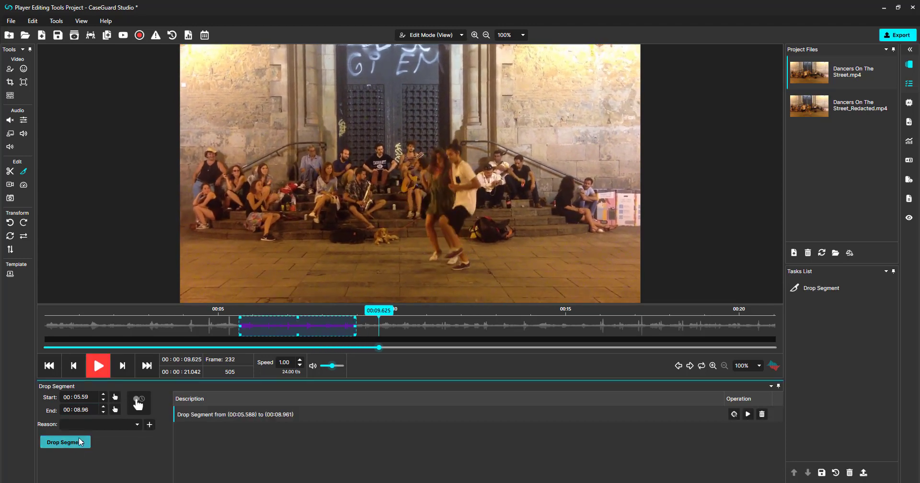
- Drop a second segment from 00:10.06 to 00:11.89, capturing both times during playback
key(space)
click(140, 405)
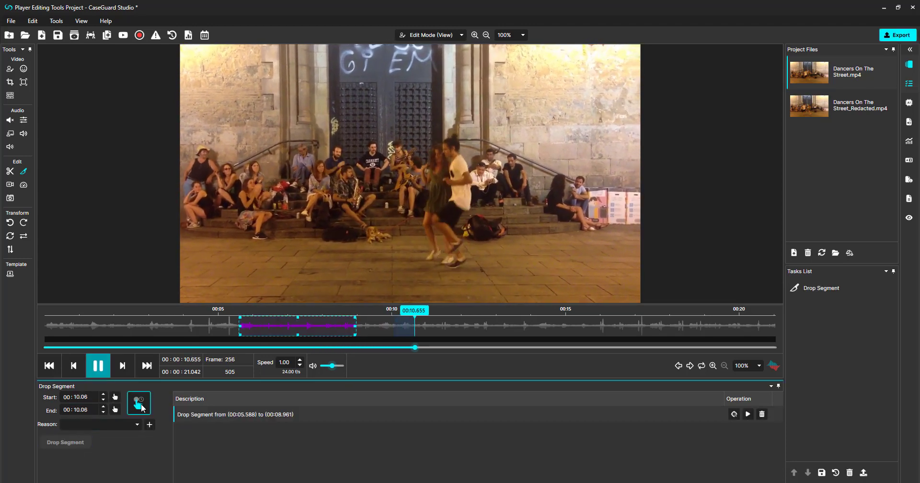
click(140, 405)
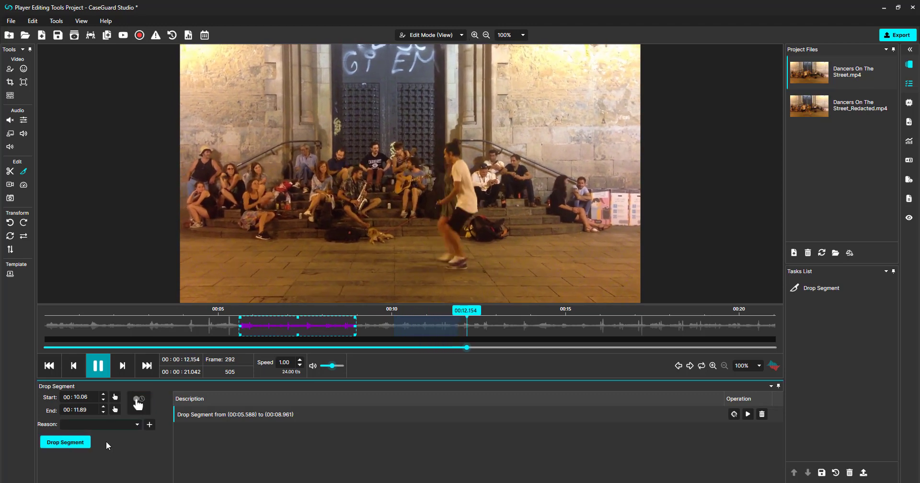
click(79, 442)
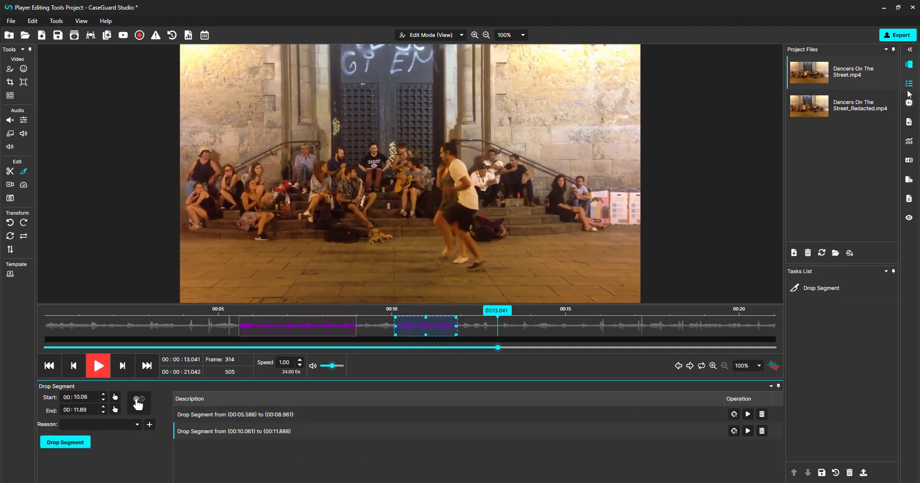
- Export the video with dropped segments as Dancers On The Street_Redacted_1.mp4 and play back the first exported video, then the result
click(898, 36)
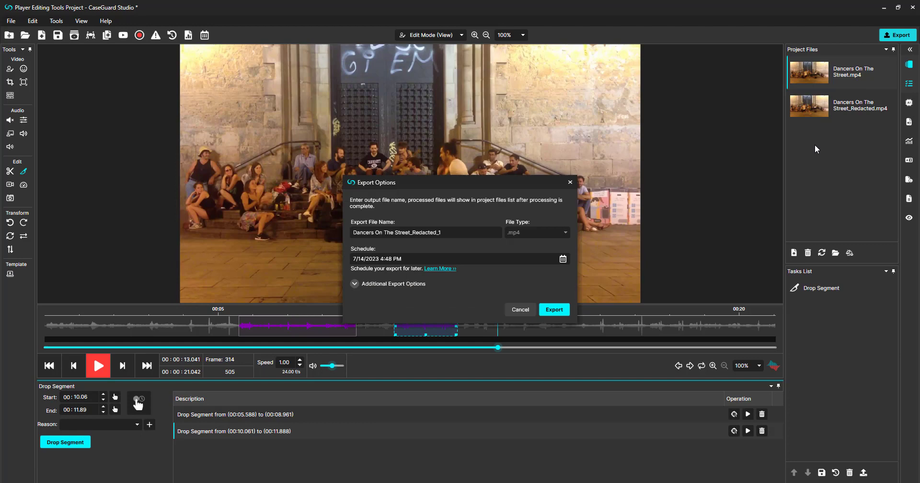
click(554, 309)
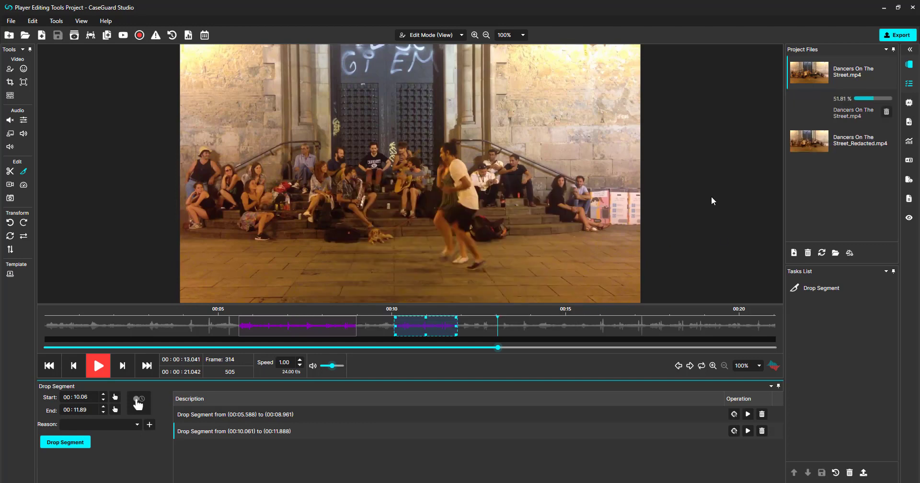
double_click(807, 143)
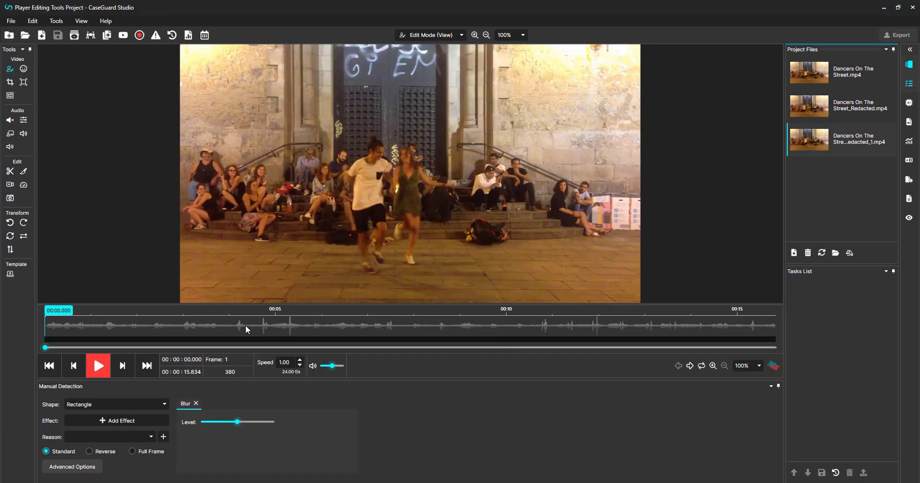
key(space)
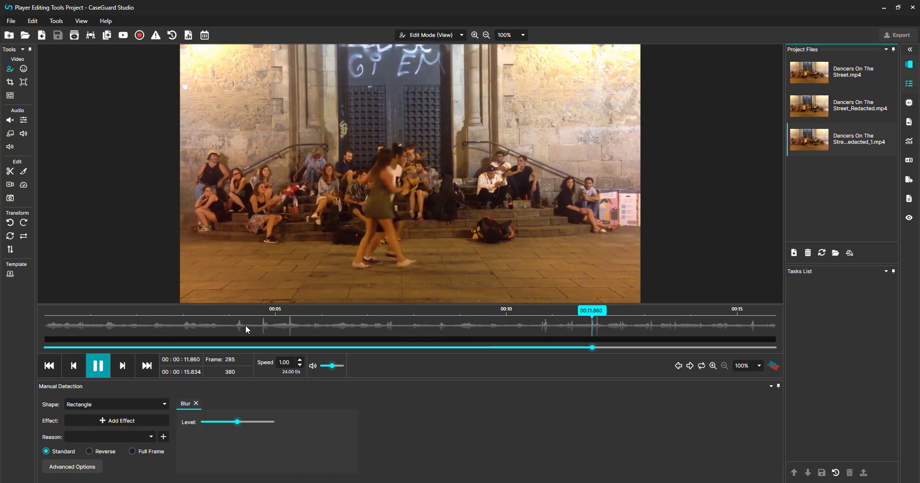
key(space)
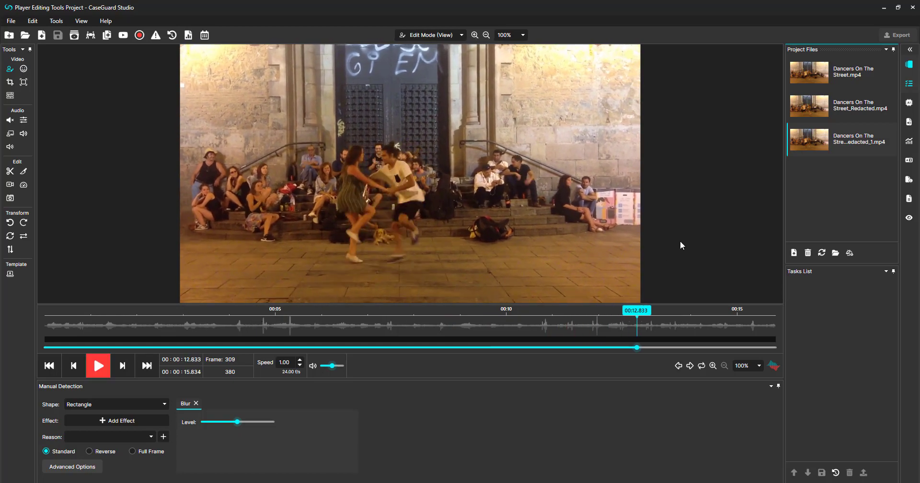
- Reopen Dancers On The Street.mp4 and add the Walking video from the Demo folder to the files to merge
double_click(809, 74)
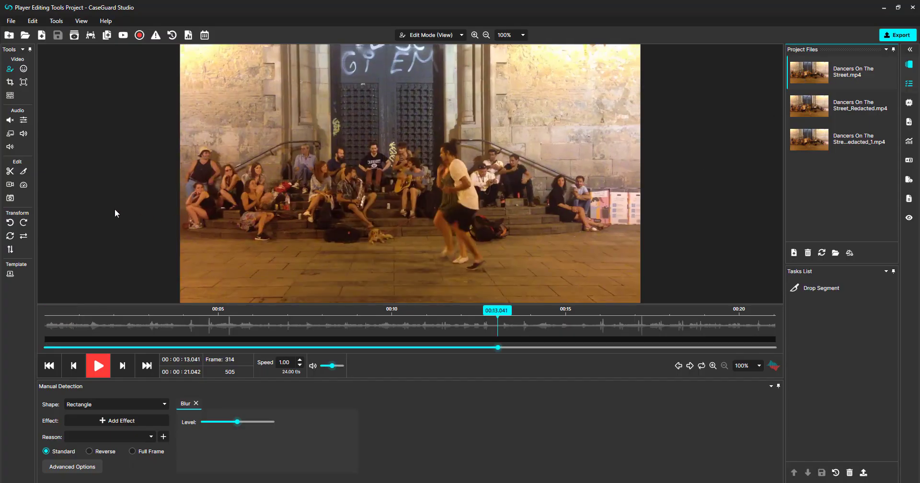
click(10, 186)
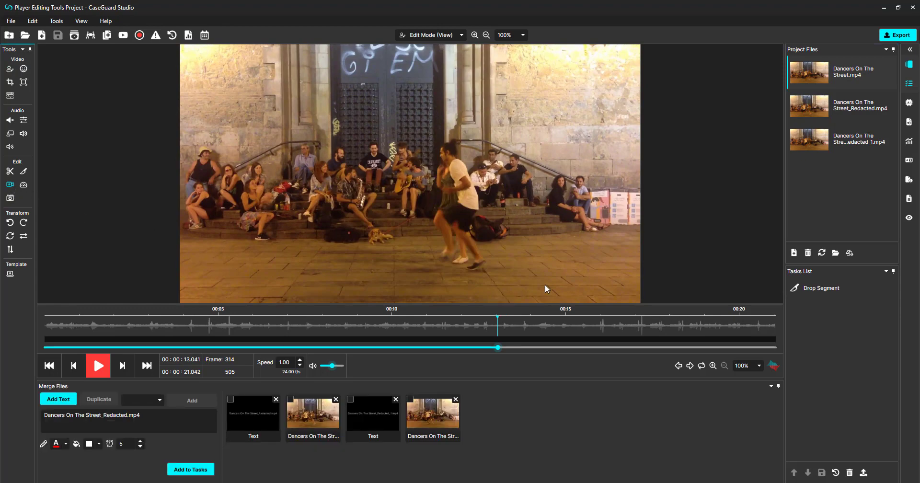
click(795, 252)
scroll(213, 179, down, 5)
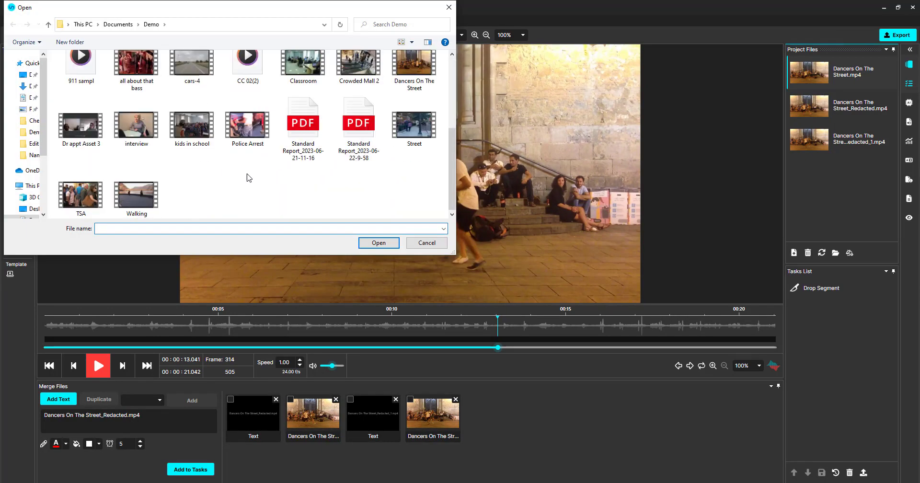
click(140, 191)
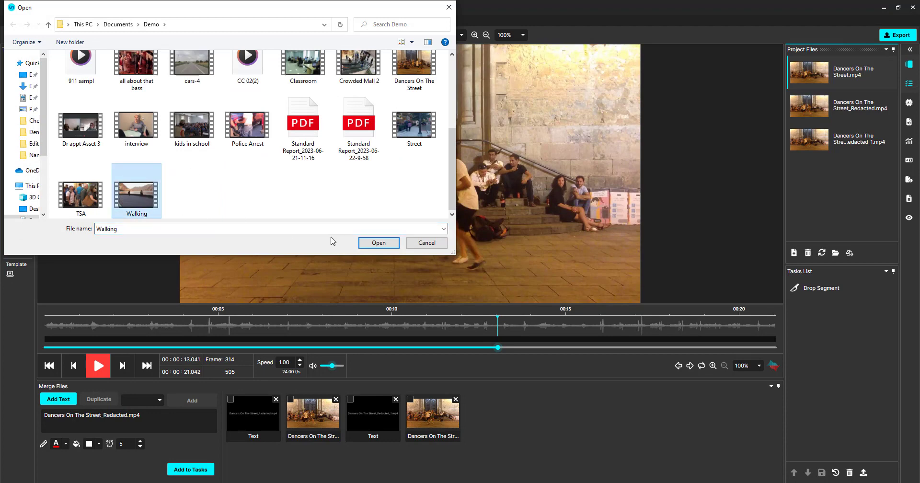
click(378, 242)
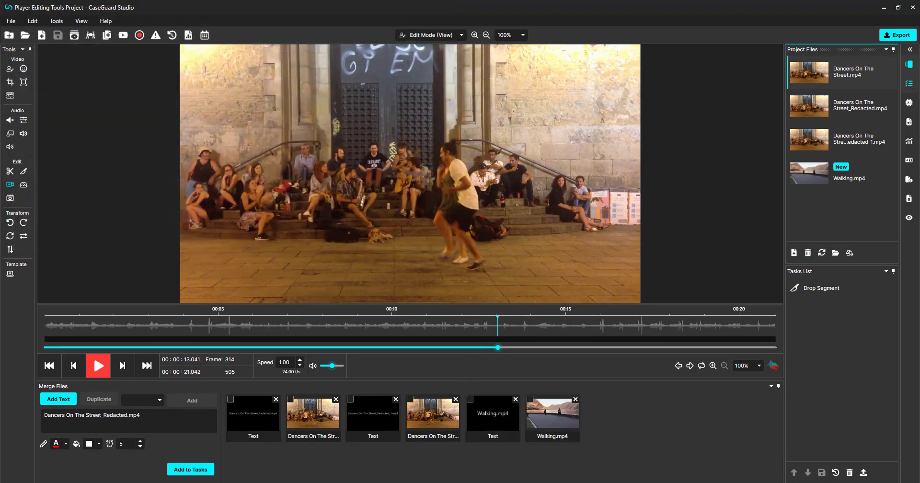
- Change the first merge title card's text to "dancing" in red on a white background
click(266, 407)
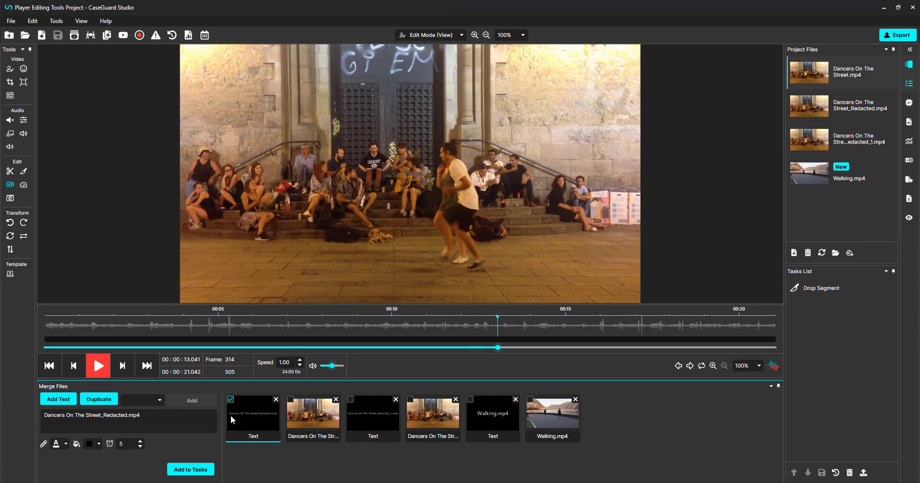
double_click(158, 421)
key(ctrl+a)
text(dancing)
click(64, 445)
click(71, 427)
click(99, 444)
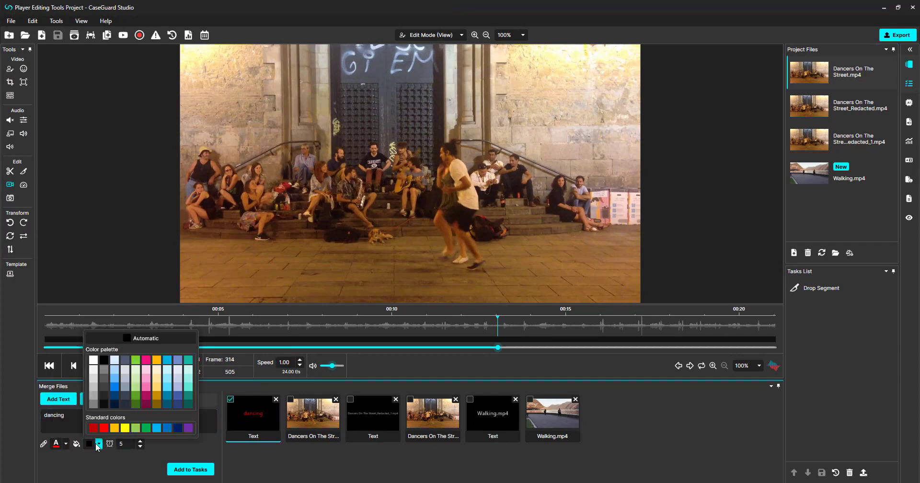
click(95, 359)
- Shorten the text of the title card before the Walking.mp4 clip to "Walking"
click(377, 421)
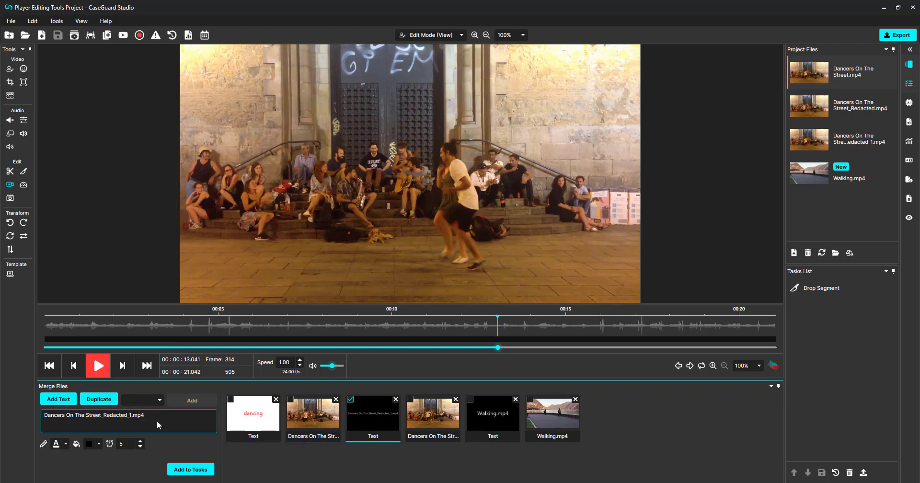
click(473, 413)
click(103, 416)
key(BackSpace)
key(BackSpace)
key(BackSpace)
key(BackSpace)
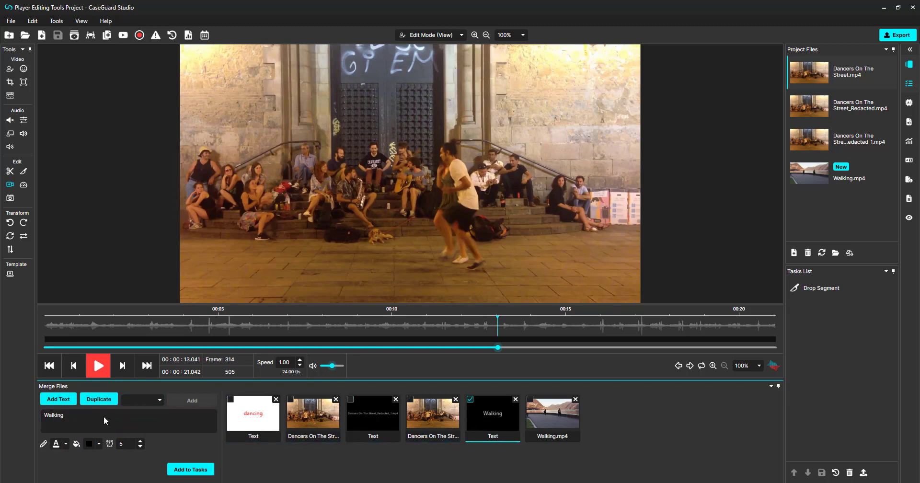
- Give the Walking title card a white background and orange text
click(99, 444)
click(94, 359)
click(66, 444)
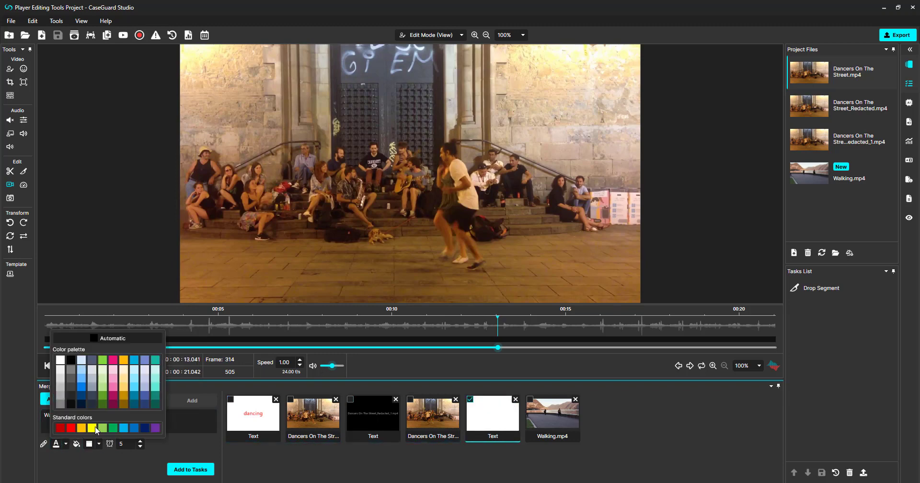
click(92, 428)
click(66, 444)
click(81, 428)
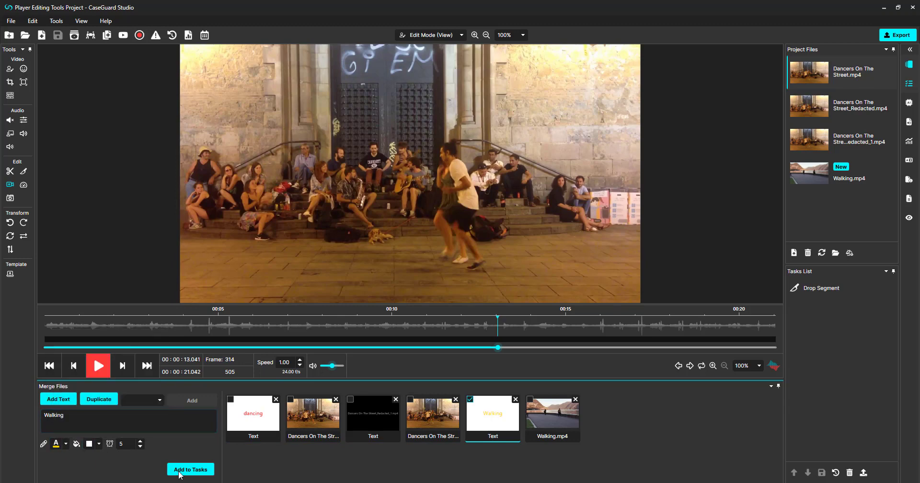
- Add the merge to the tasks and export it, and scrub through the merged Dancers On The Street_Redacted_2.mp4
click(179, 472)
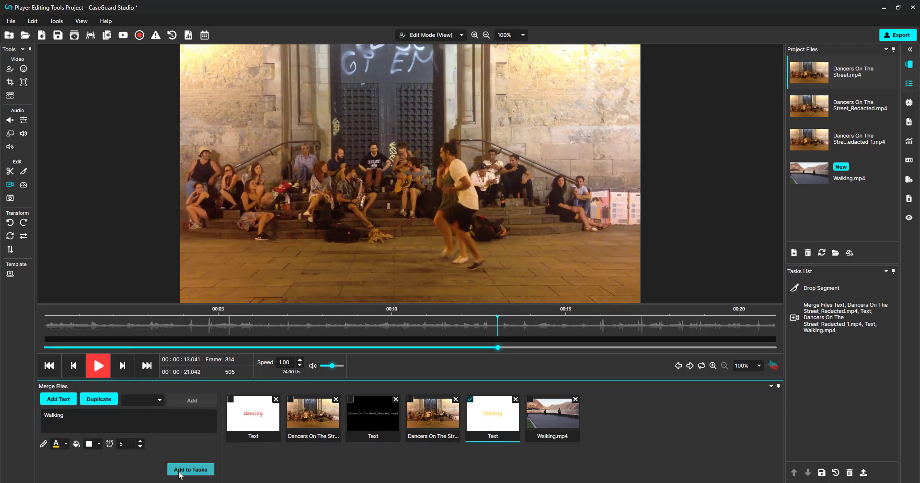
click(864, 473)
click(554, 309)
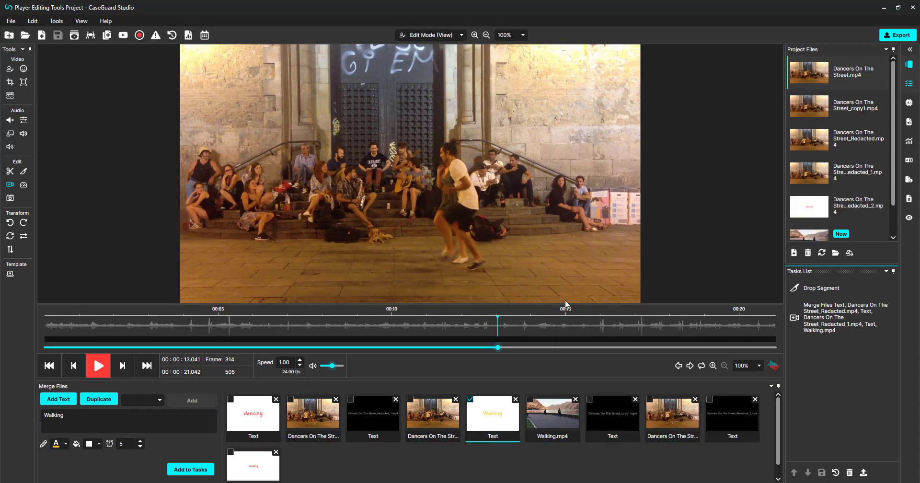
double_click(830, 179)
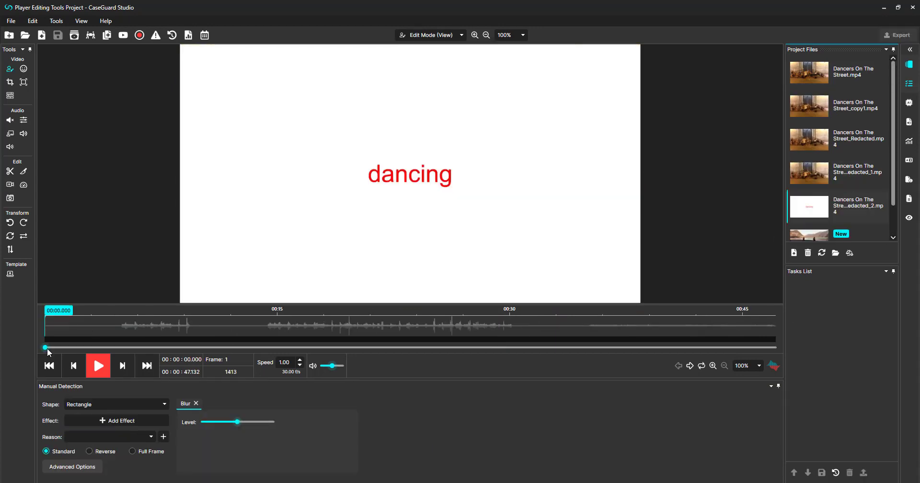
drag(48, 352, 715, 314)
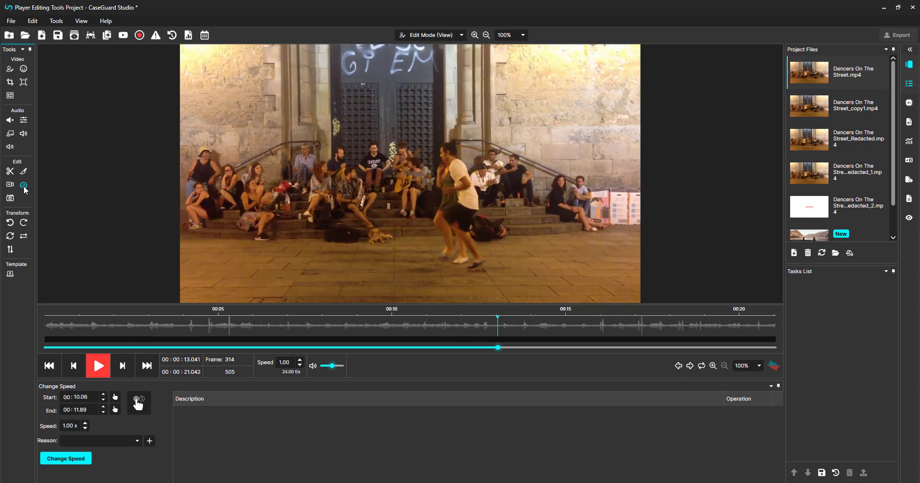
- Change the speed of Dancers On The Street.mp4 to 3.00x from 00:00.00 to 00:05.00
click(91, 401)
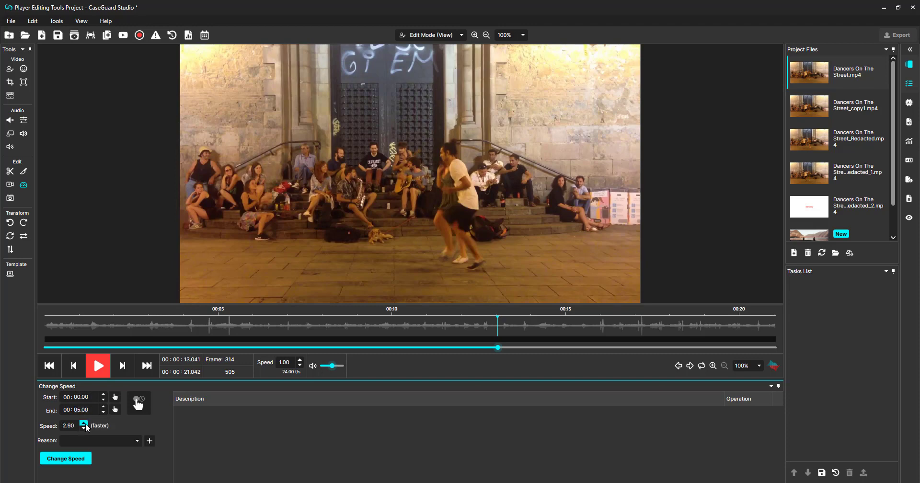
click(85, 424)
click(83, 459)
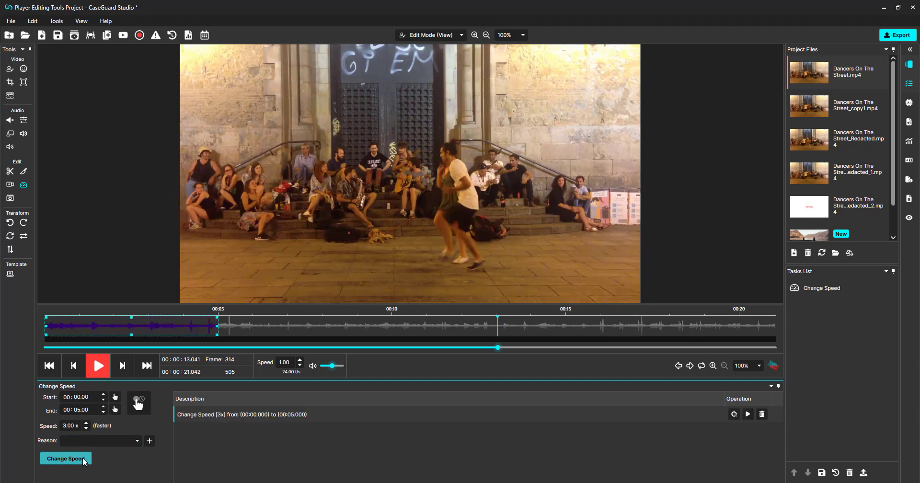
- Export the speed-changed video and play the resulting Dancers On The Street_Redacted_3.mp4 for about five seconds
click(898, 35)
click(553, 311)
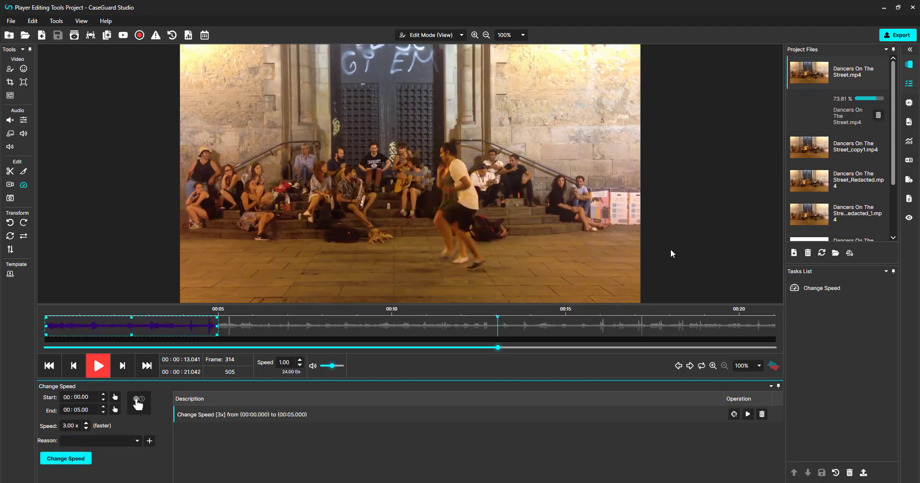
scroll(805, 195, down, 3)
double_click(805, 181)
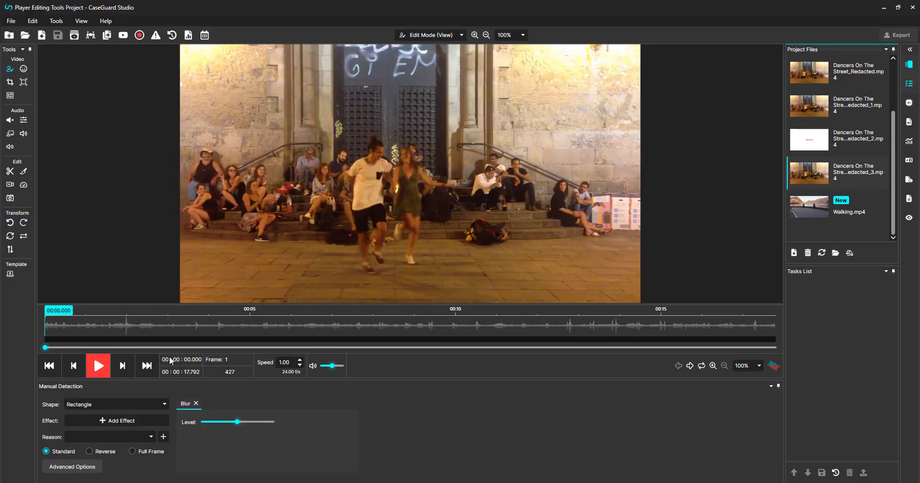
click(98, 372)
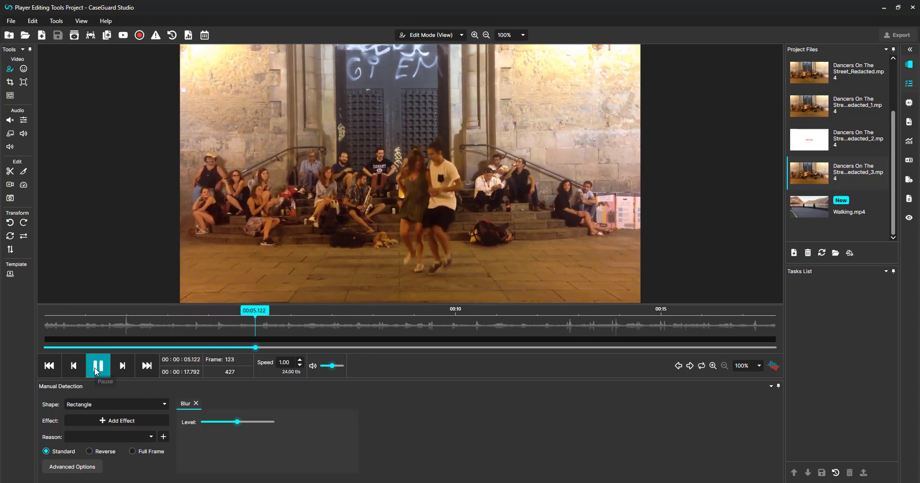
click(98, 369)
- Reopen Dancers On The Street.mp4 and take snapshots of frames 313, 348, 387 and 425, the last three during playback
scroll(828, 179, up, 2)
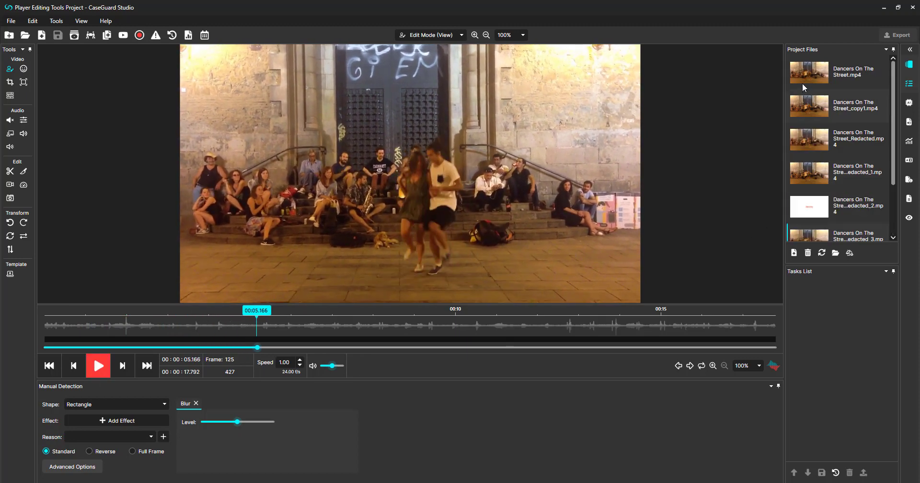
click(809, 79)
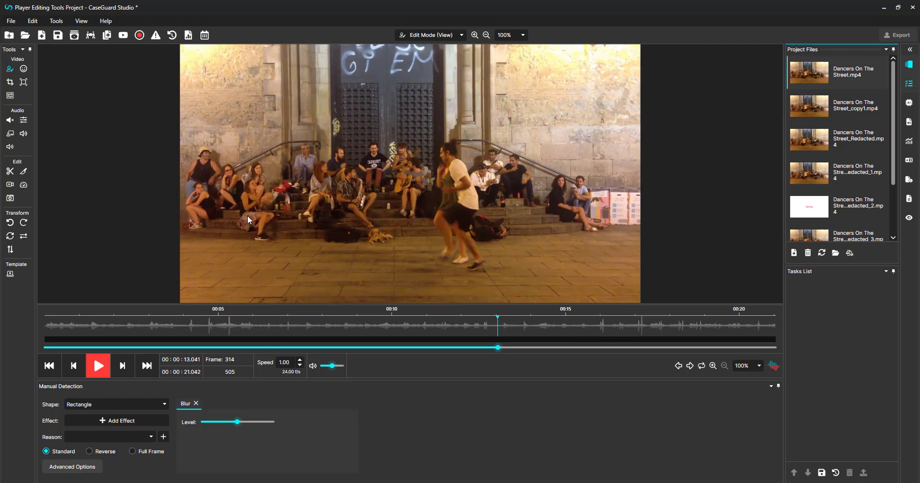
click(9, 198)
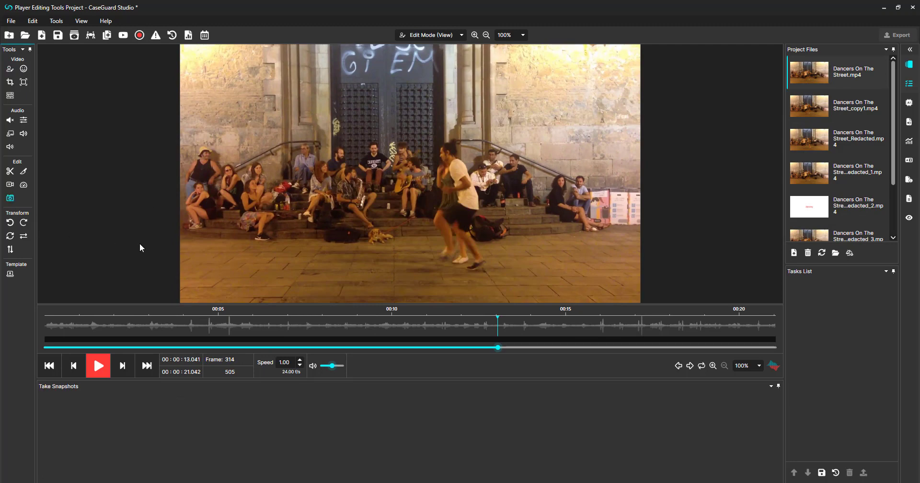
click(403, 177)
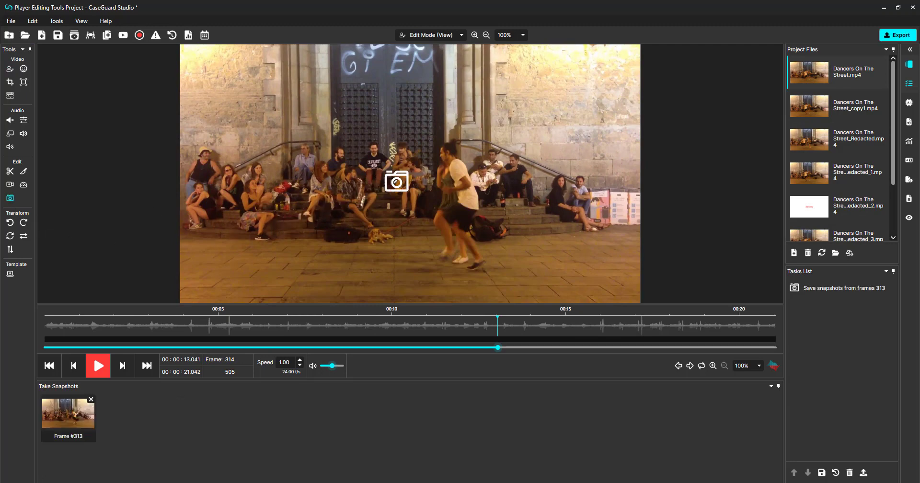
key(space)
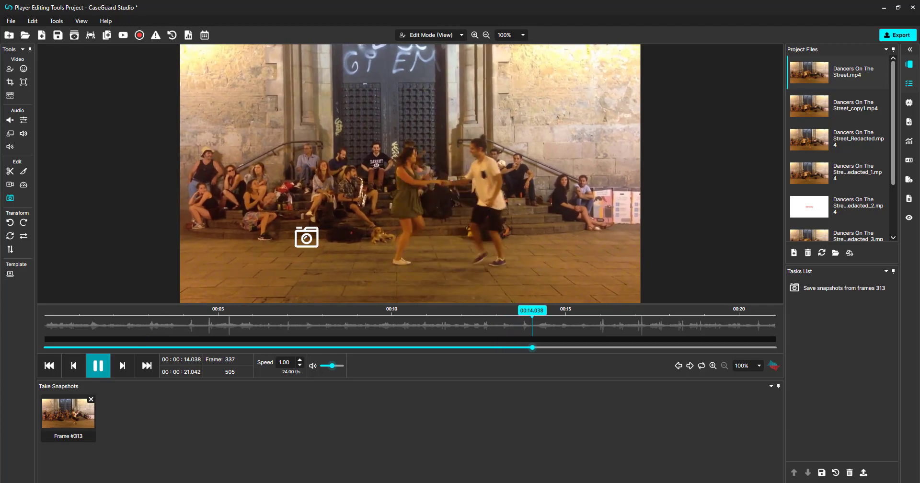
click(364, 204)
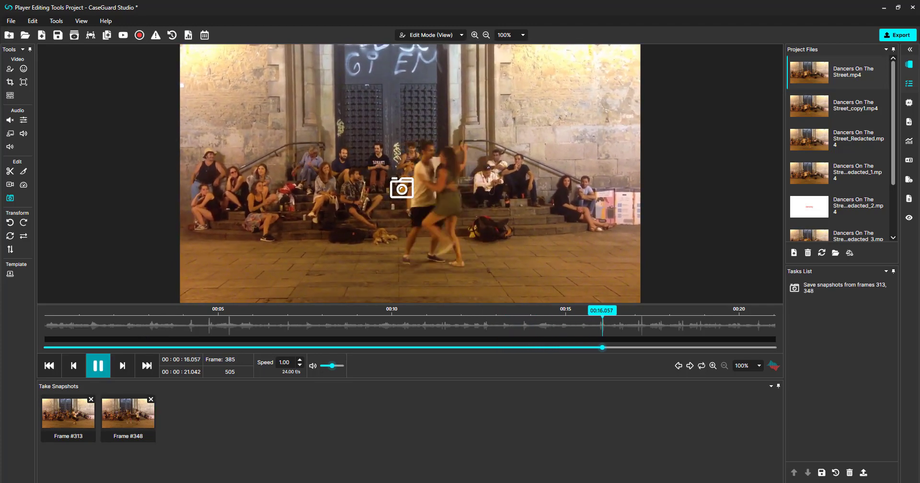
click(399, 188)
click(462, 189)
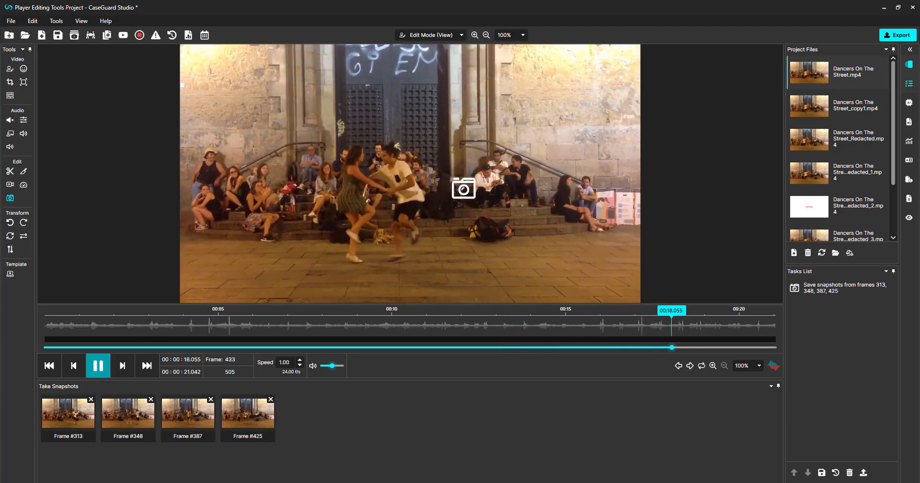
- Pause the playback of Dancers On The Street.mp4 and export the snapshots of frames 313, 348, 387 and 425
key(space)
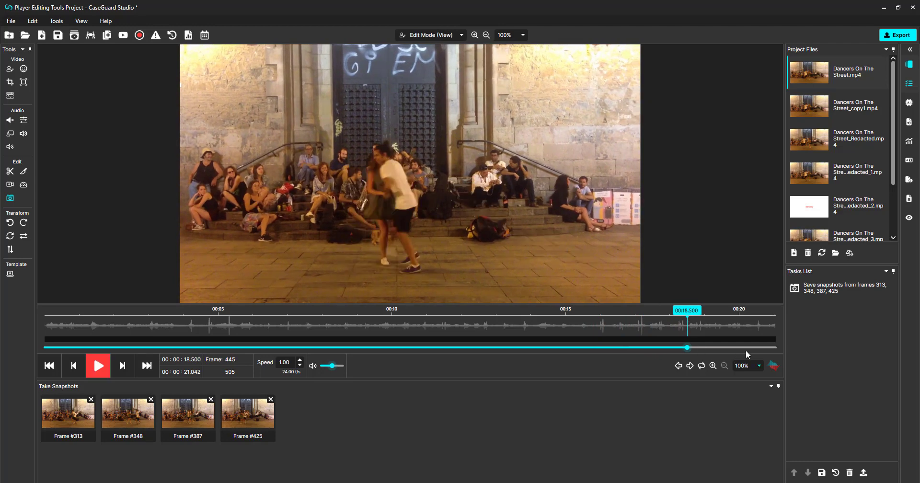
click(864, 472)
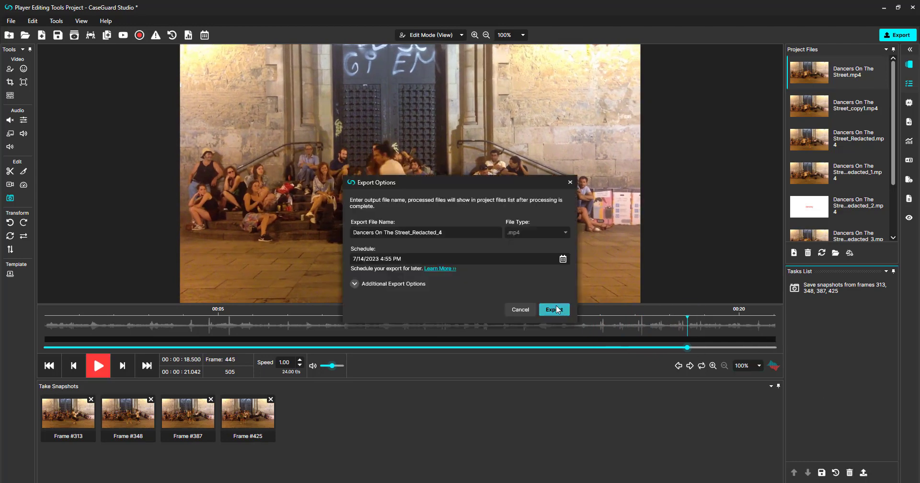
click(554, 310)
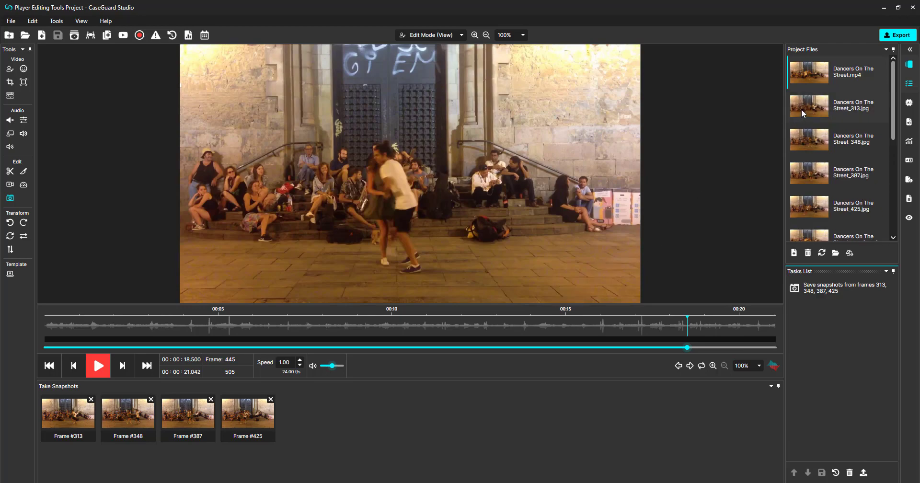
- View the exported snapshot images Dancers On The Street_313.jpg, _348.jpg, _387.jpg and _425.jpg one after another
click(801, 109)
click(804, 139)
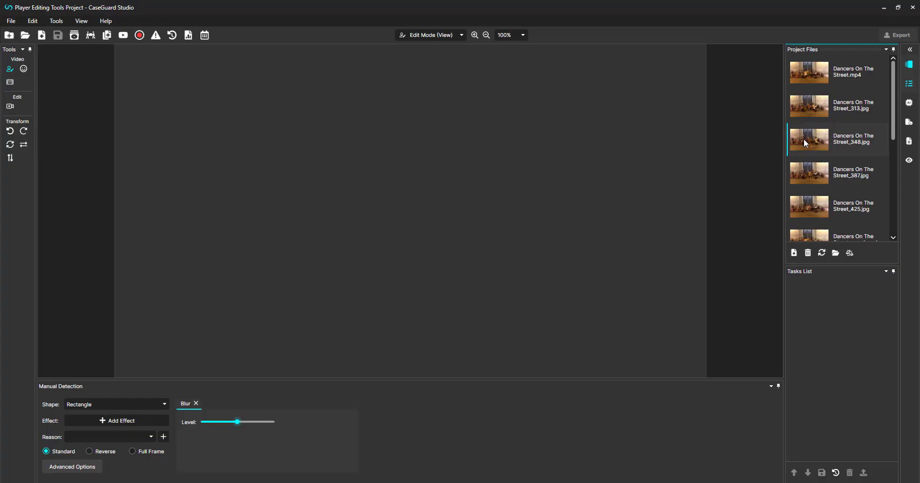
click(798, 173)
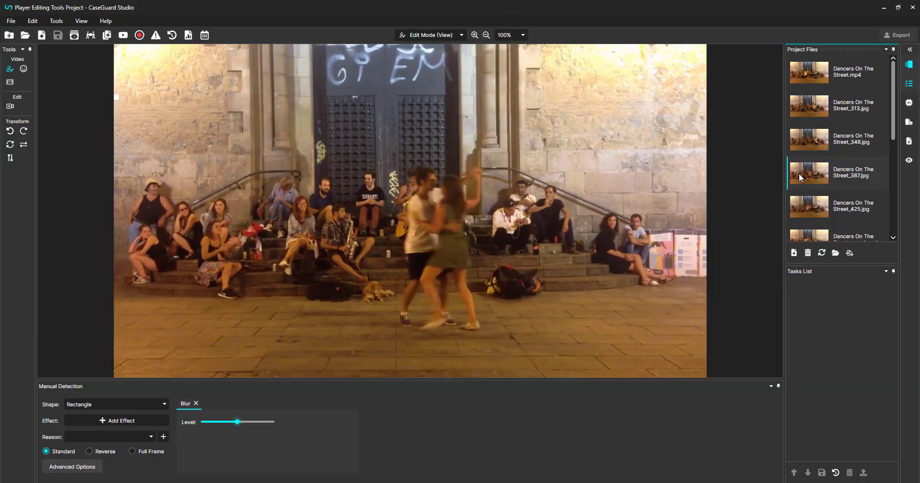
click(805, 200)
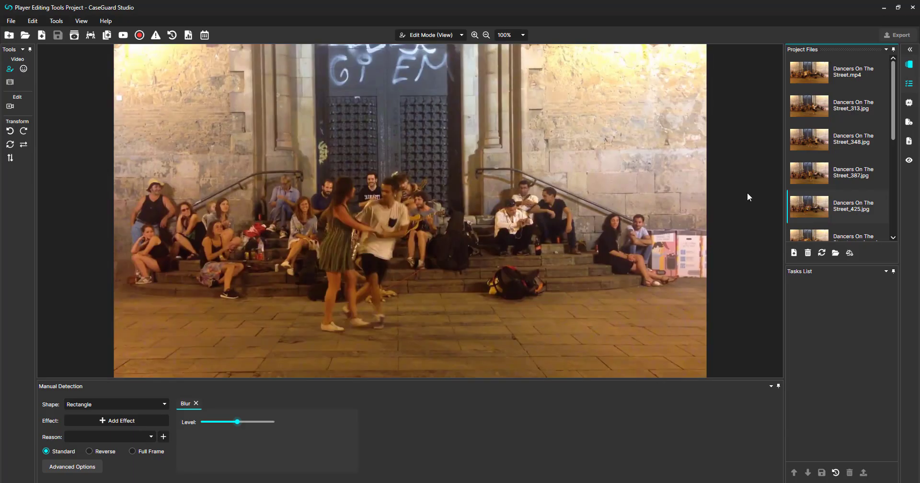